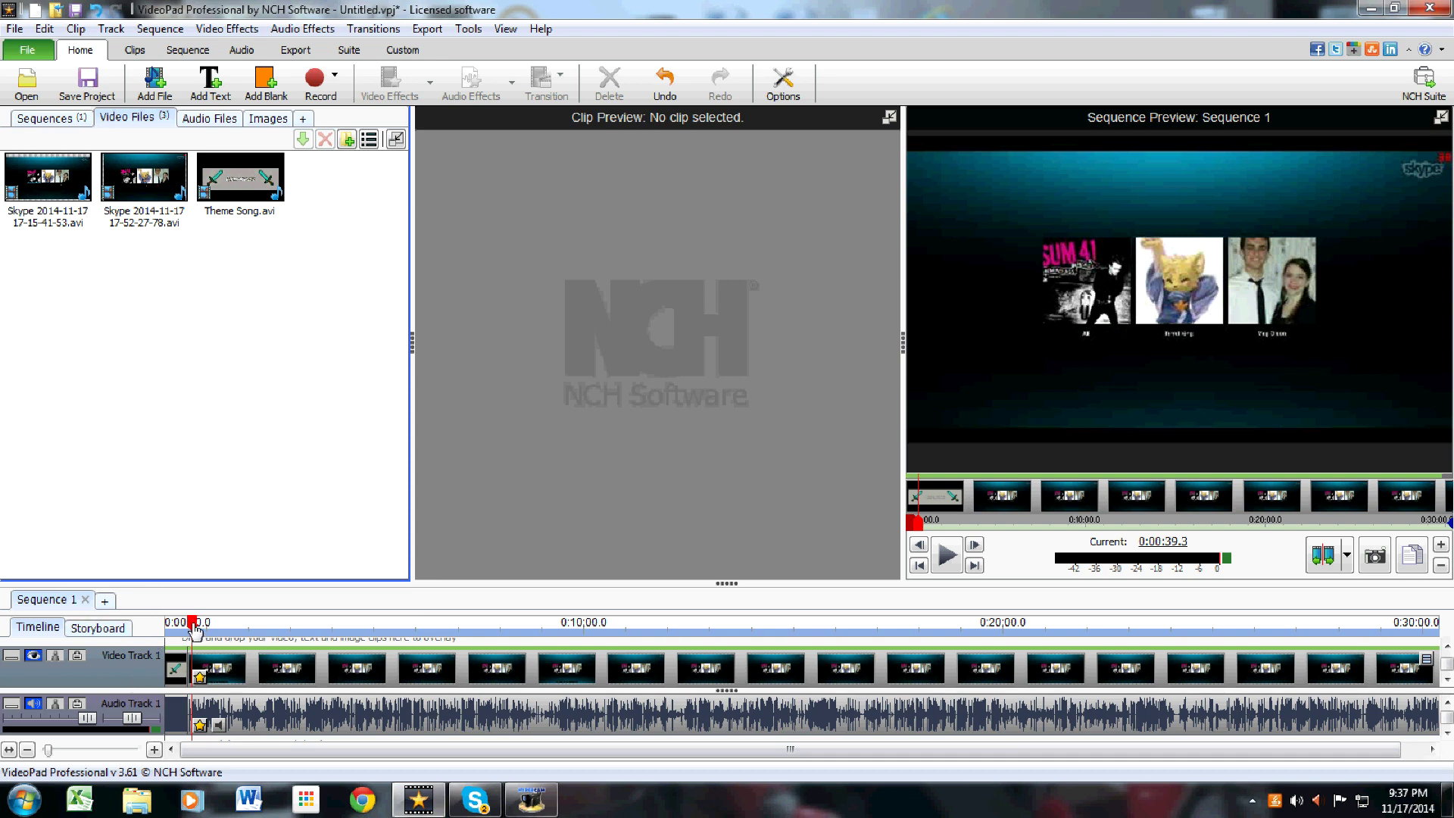
- Drag the sequence playhead back to the start of Sequence 1
left_click_drag(194, 629, 145, 628)
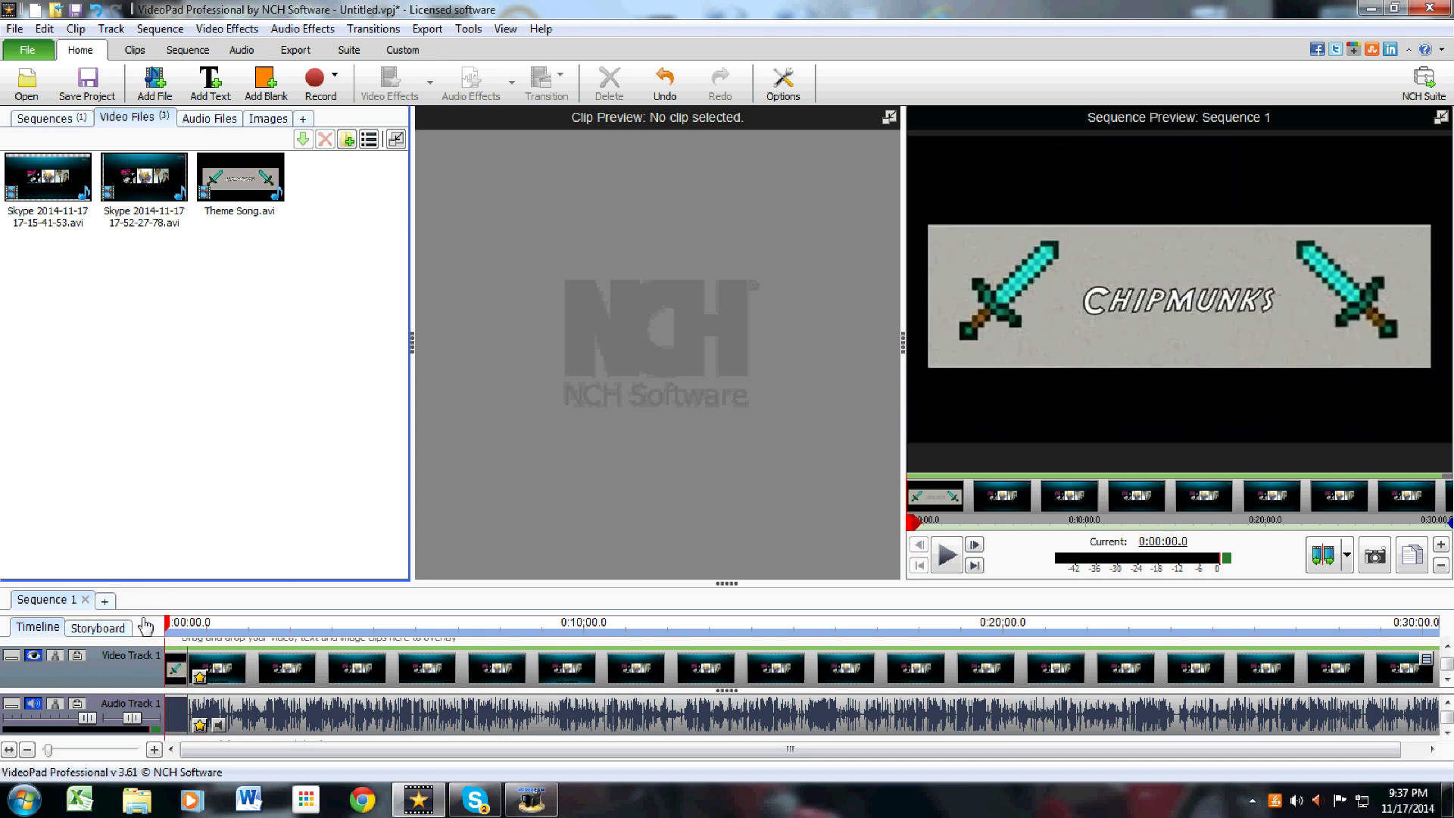
- Delete the Skype clip from the timeline, add the second Skype recording, then delete it too
left_click(236, 682)
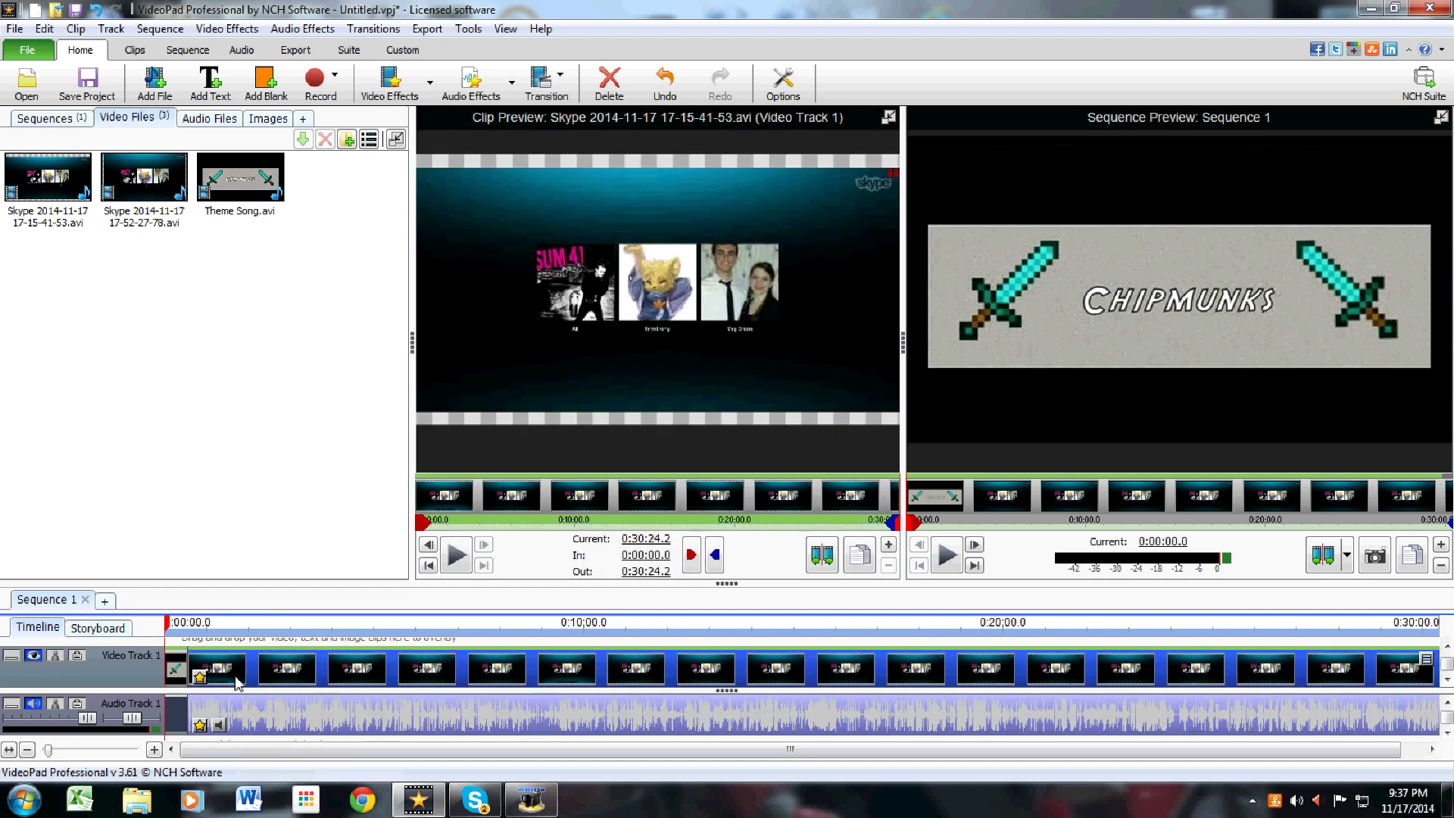
key("Delete")
key("Delete")
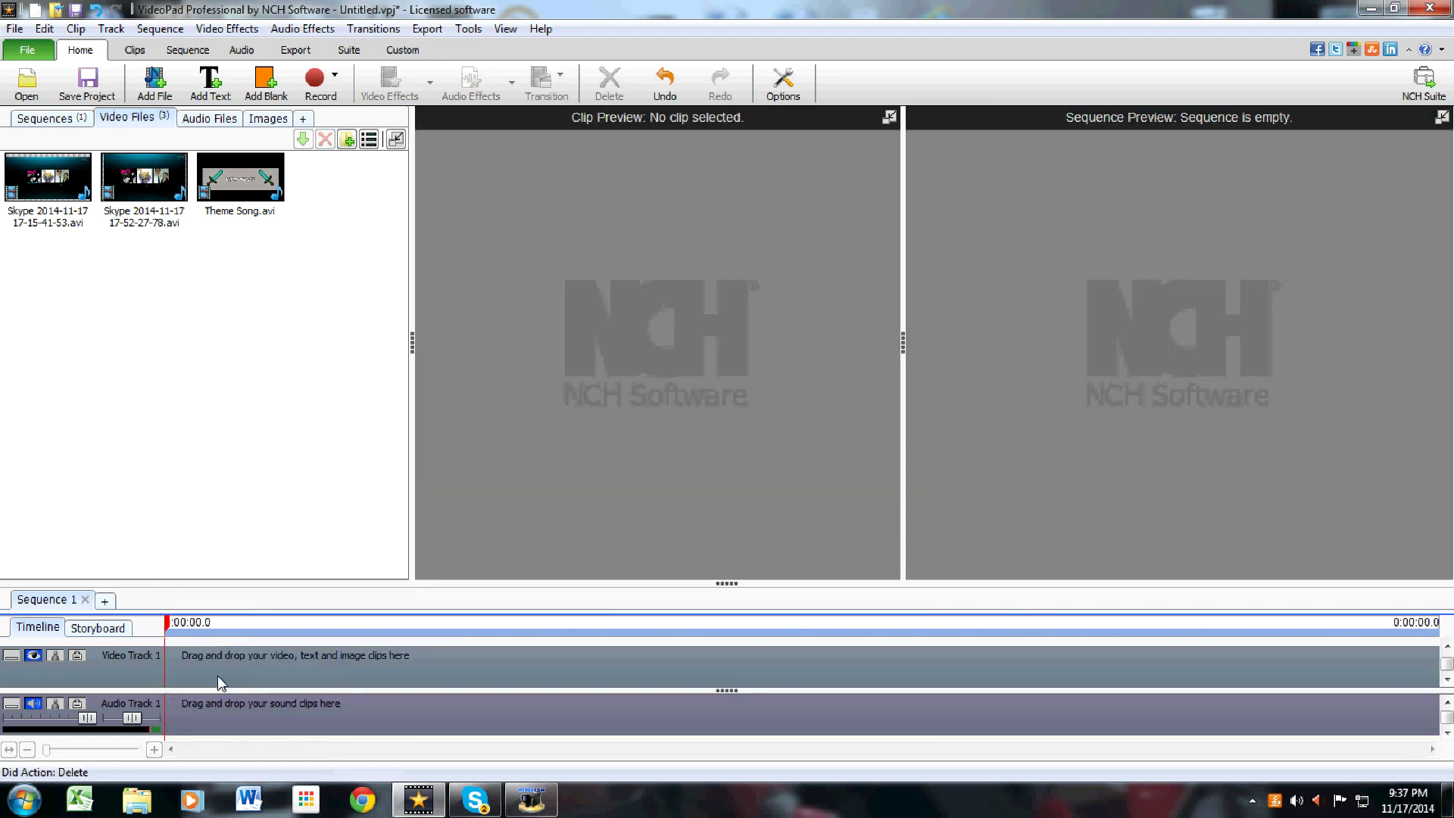
left_click(275, 210)
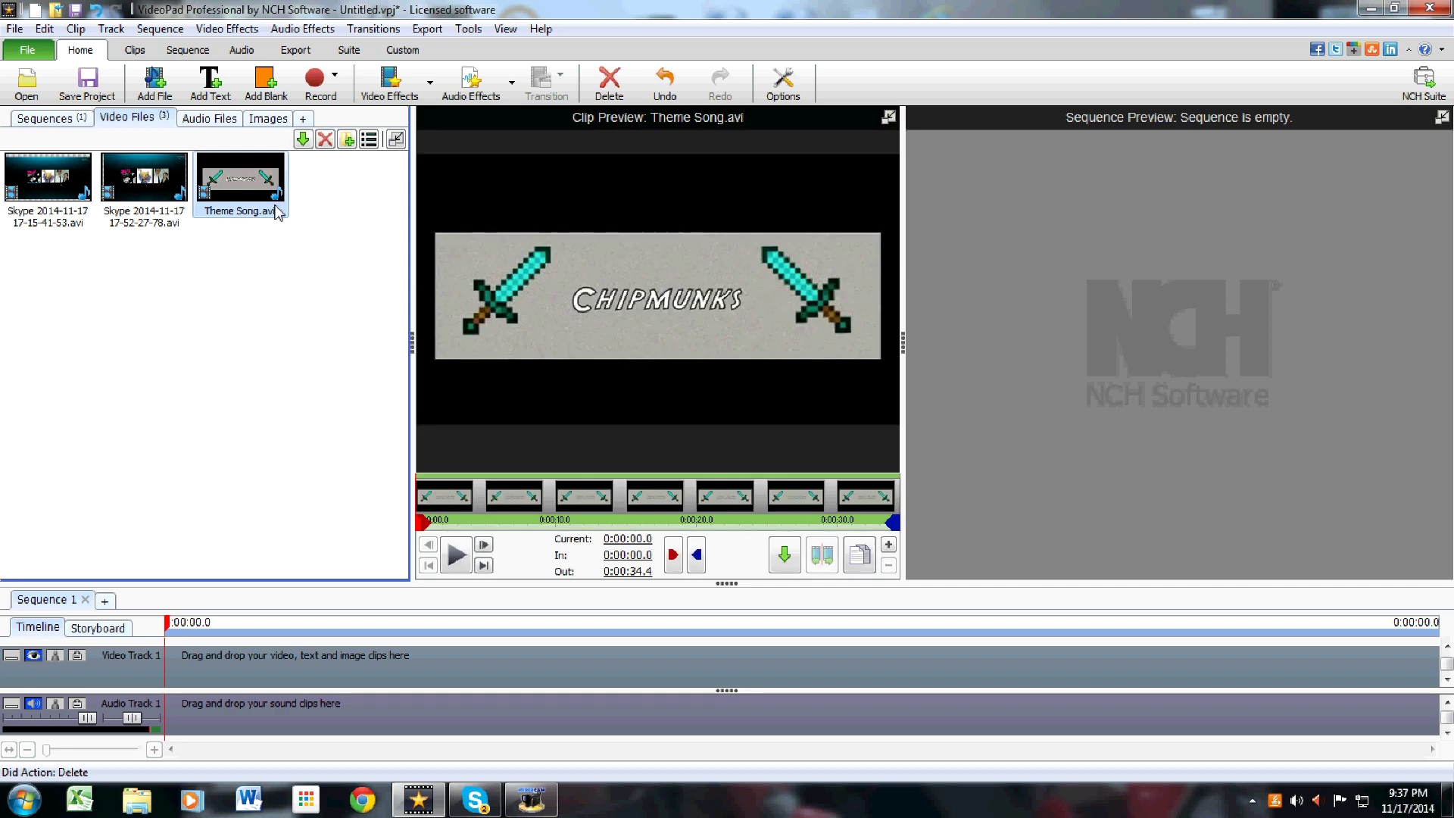
left_click(140, 224)
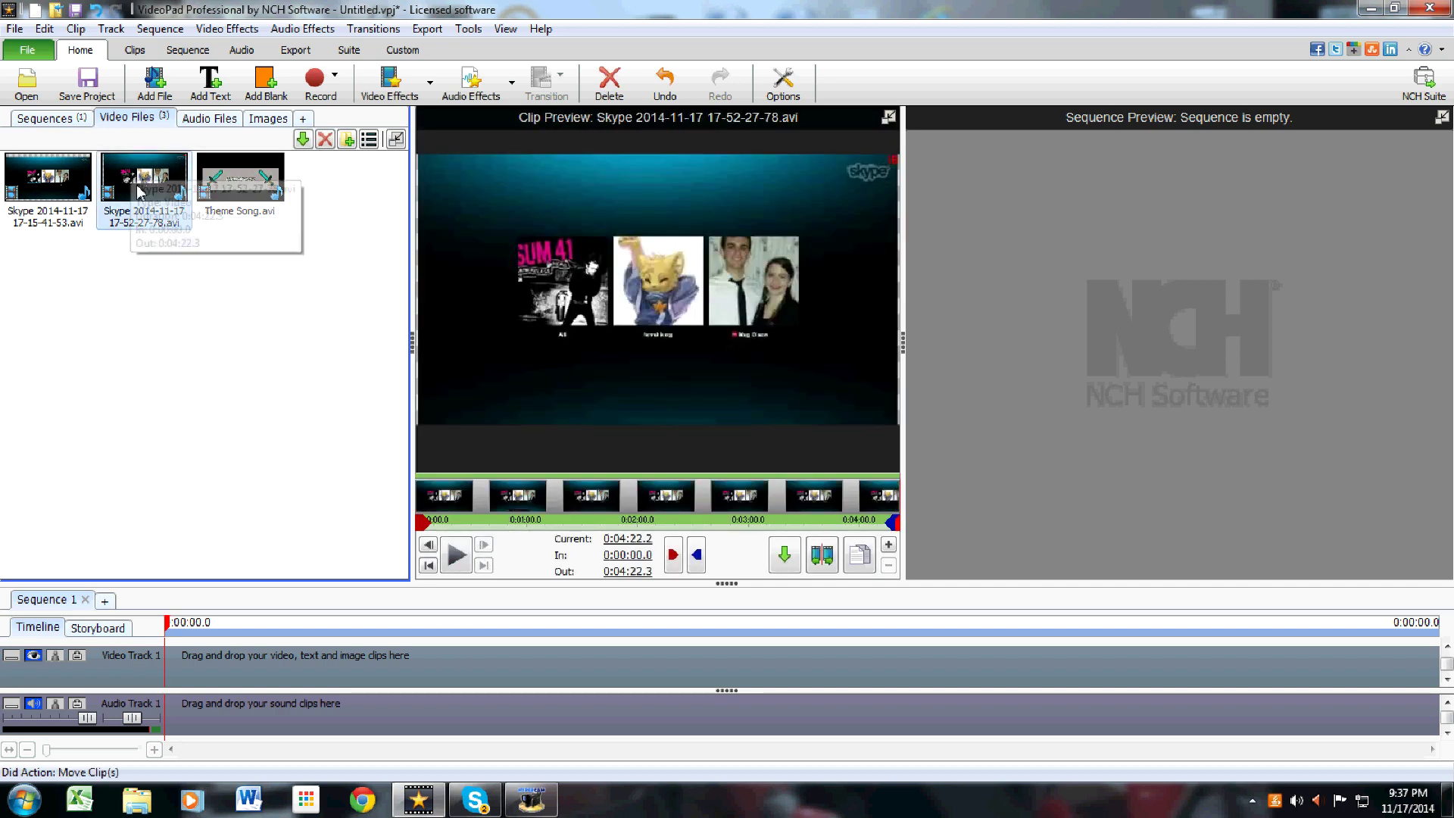
left_click_drag(141, 194, 206, 318)
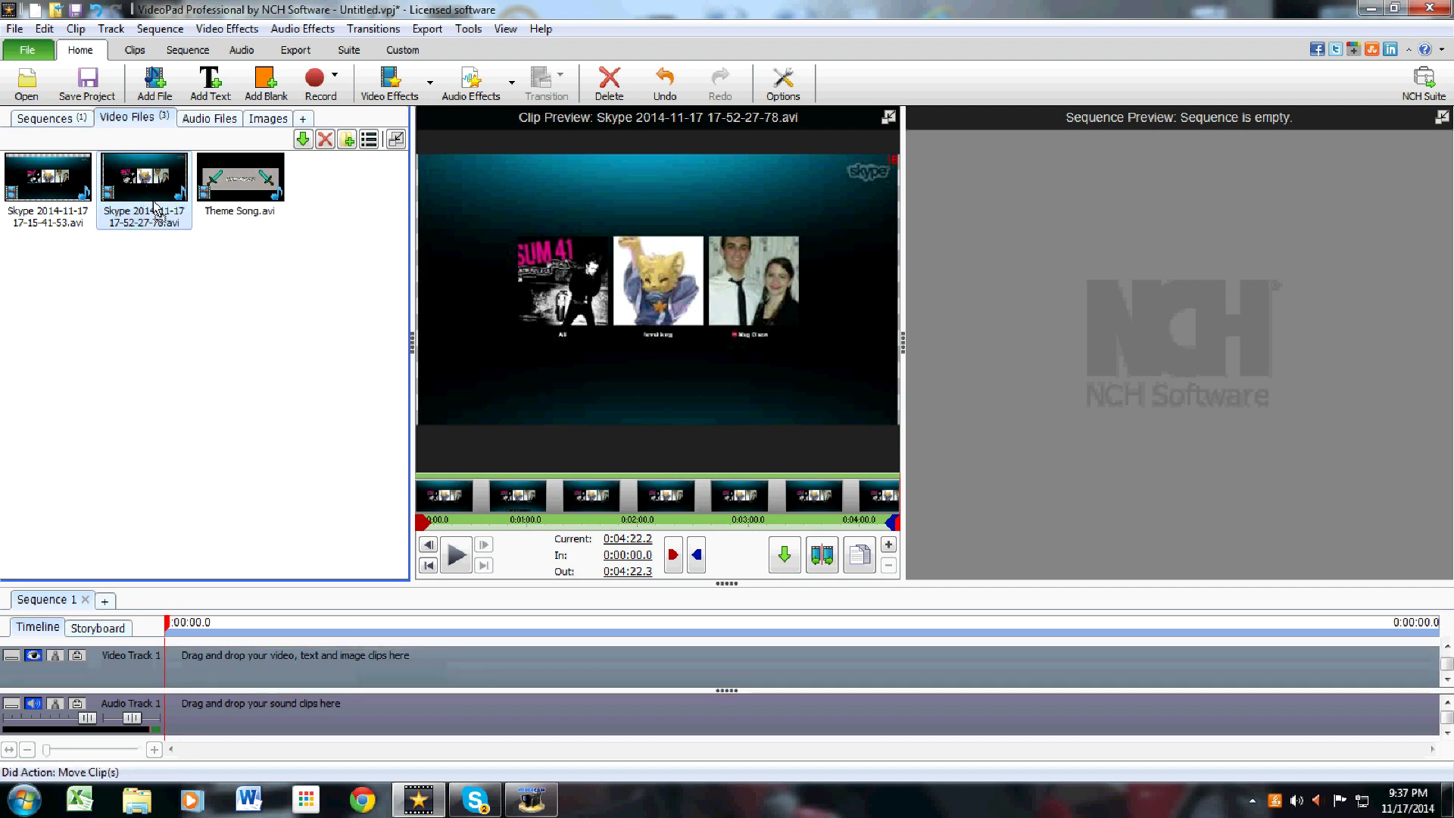
left_click(784, 559)
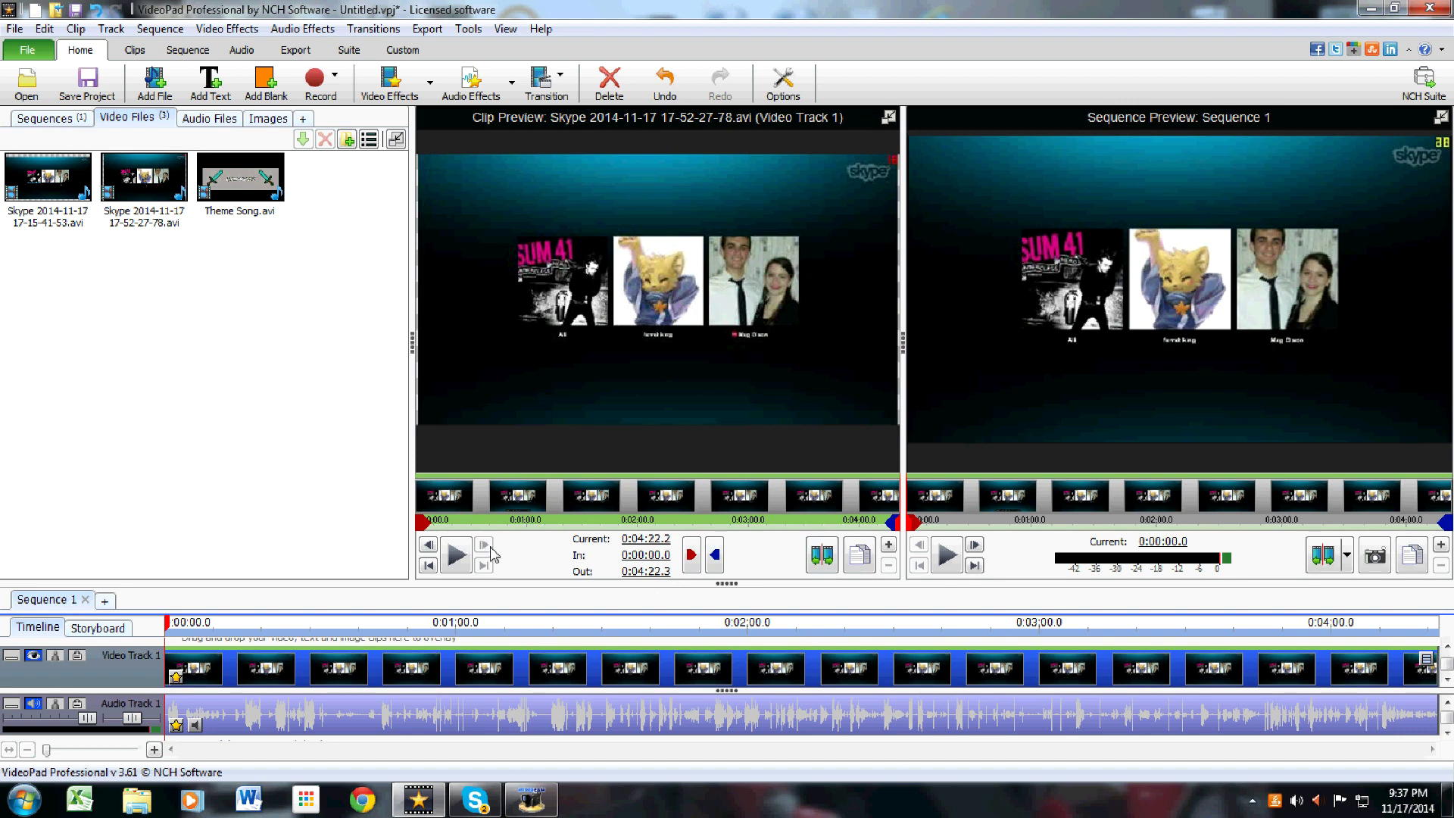
key("Delete")
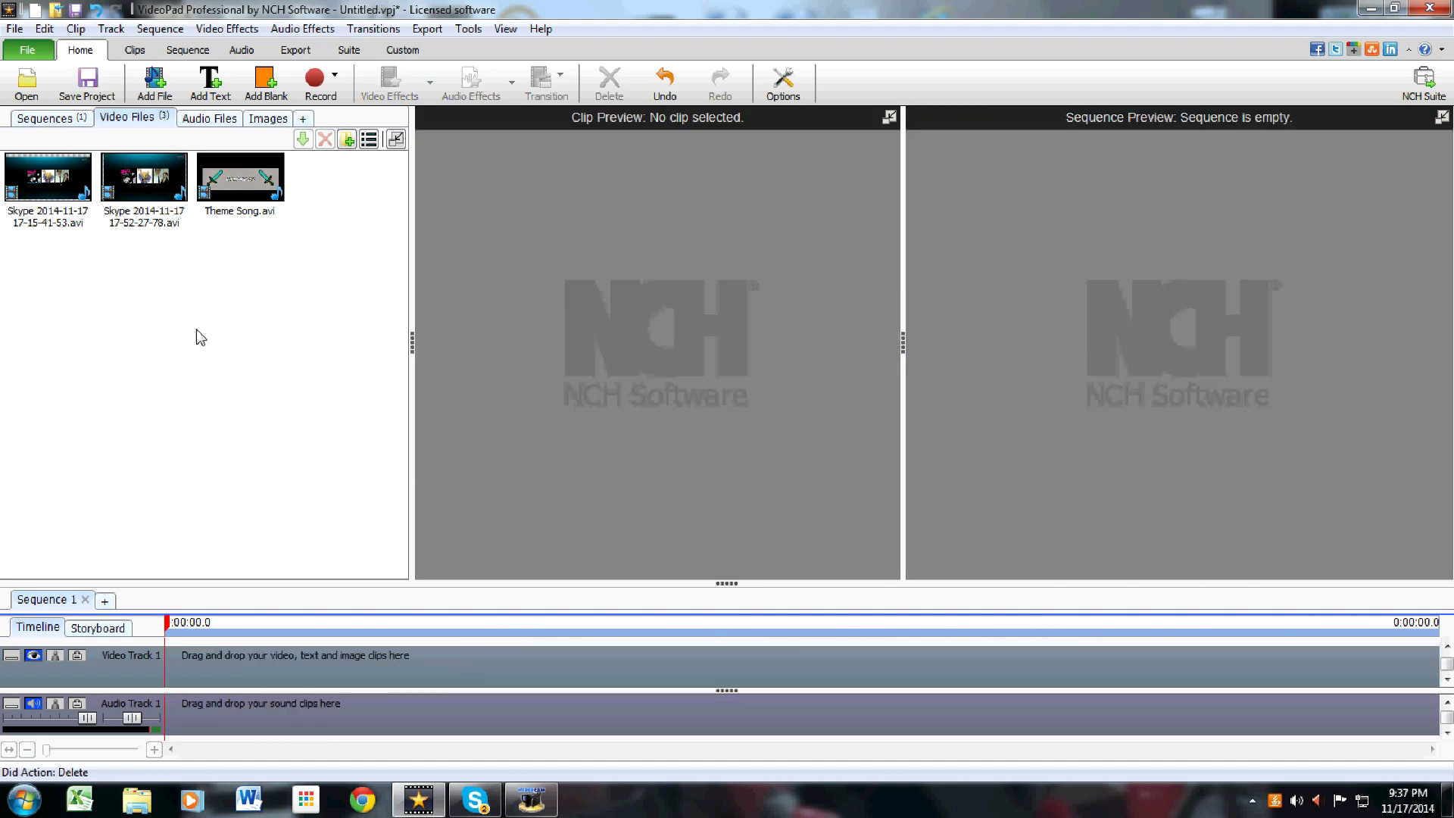
- Add Skype 17-52-27-78 to the timeline, delete it, then play it in Clip Preview
left_click(134, 196)
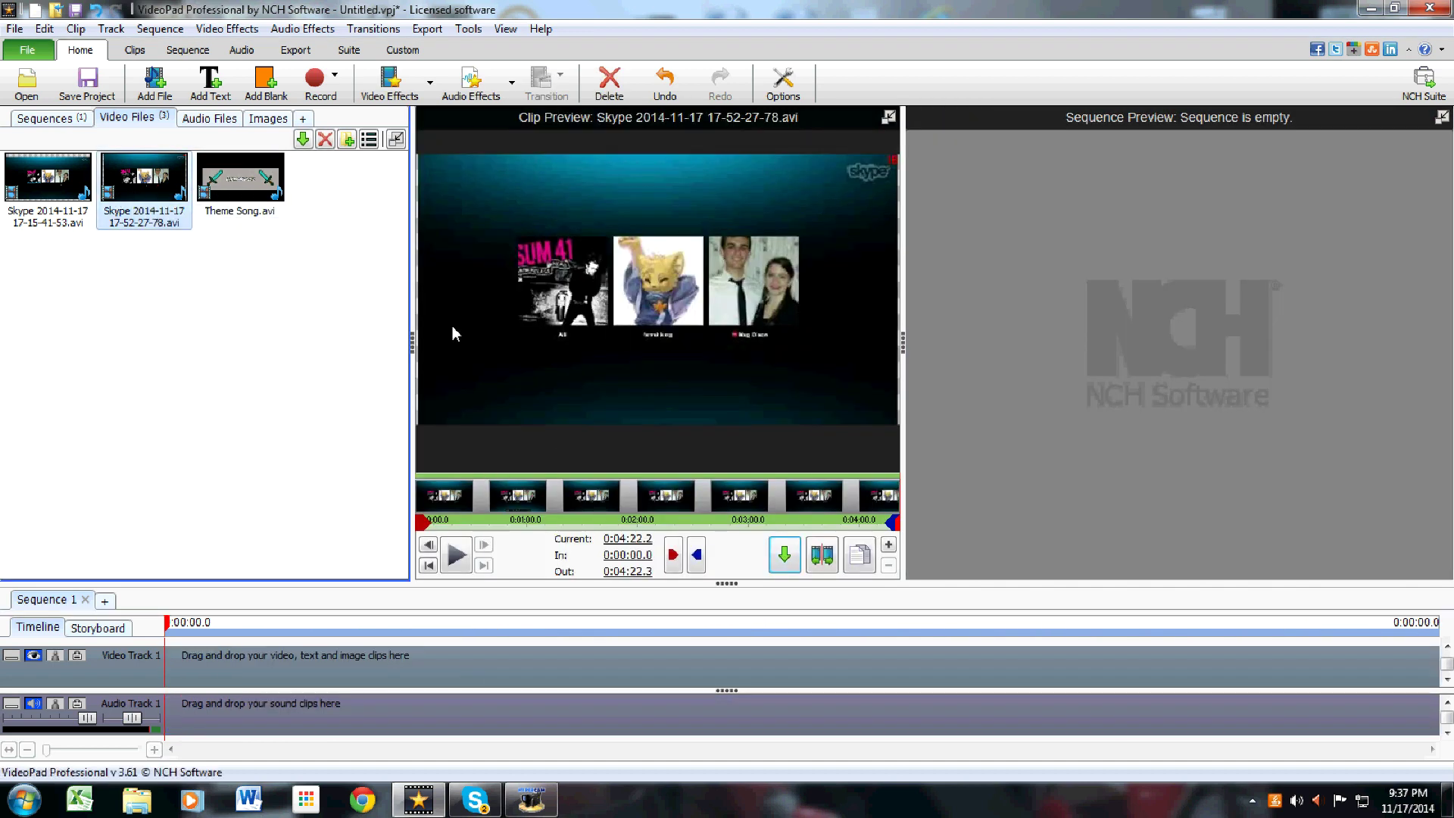
left_click_drag(160, 189, 739, 644)
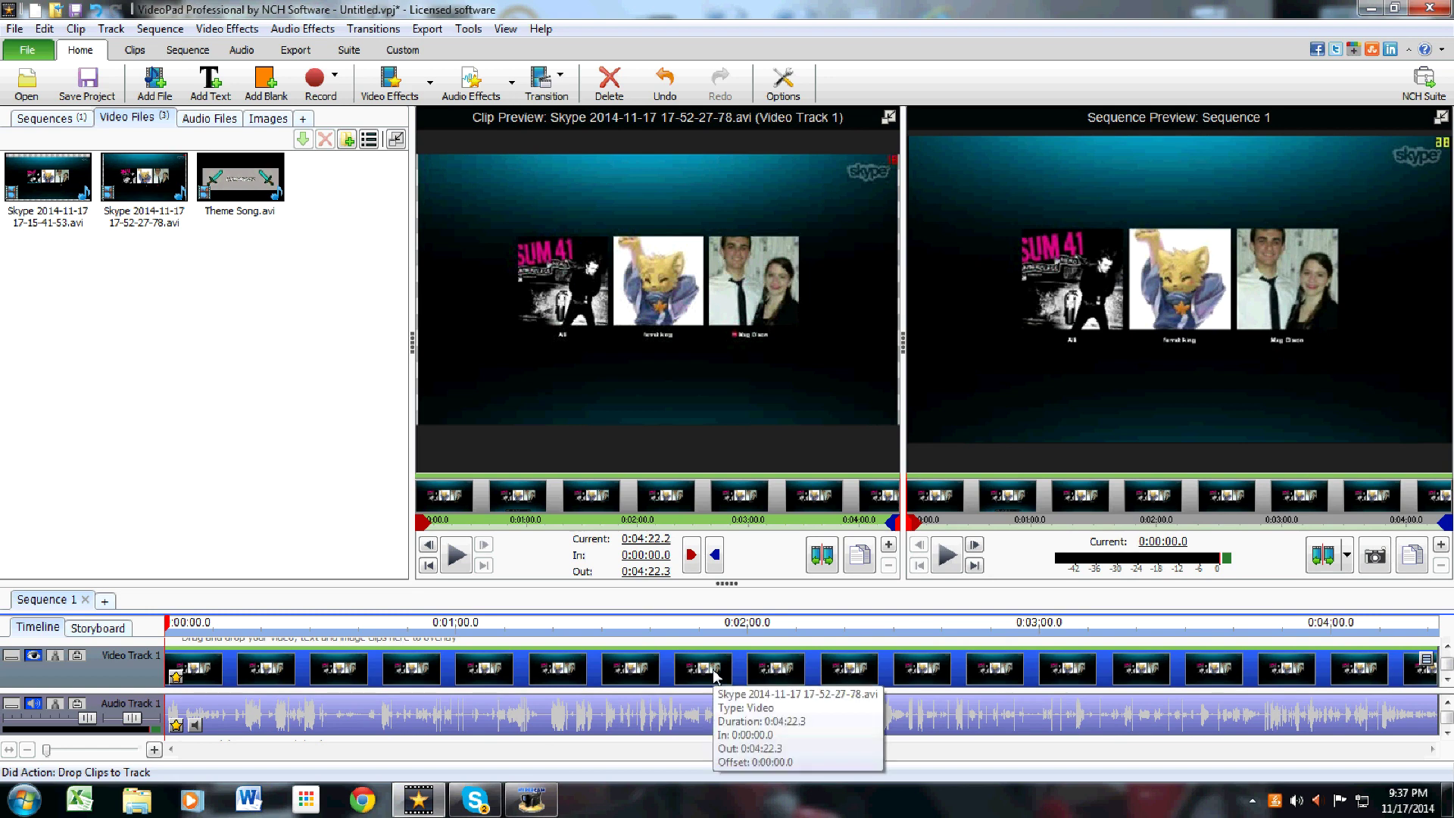
left_click(542, 670)
key("Delete")
left_click(149, 214)
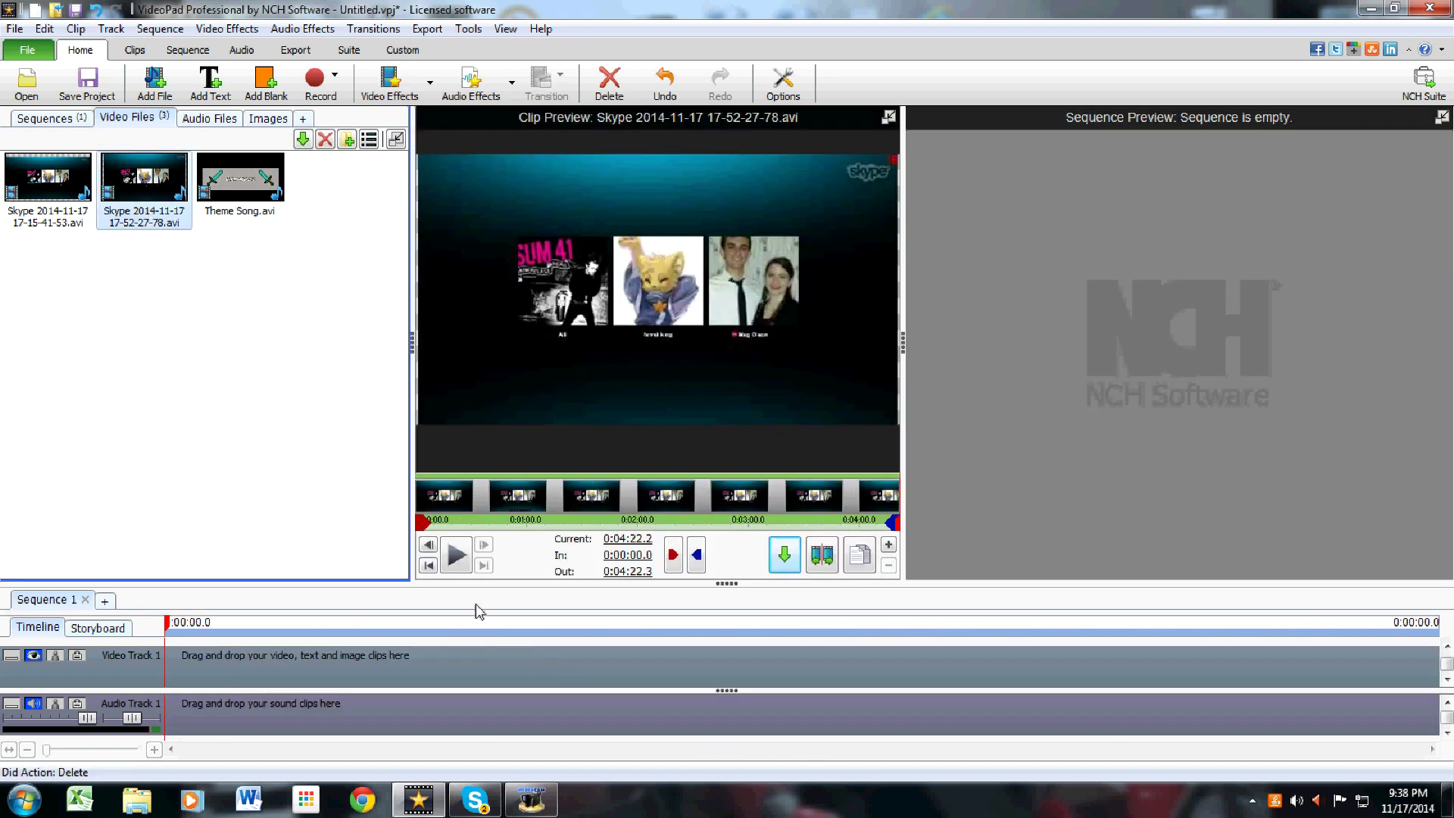
left_click(457, 567)
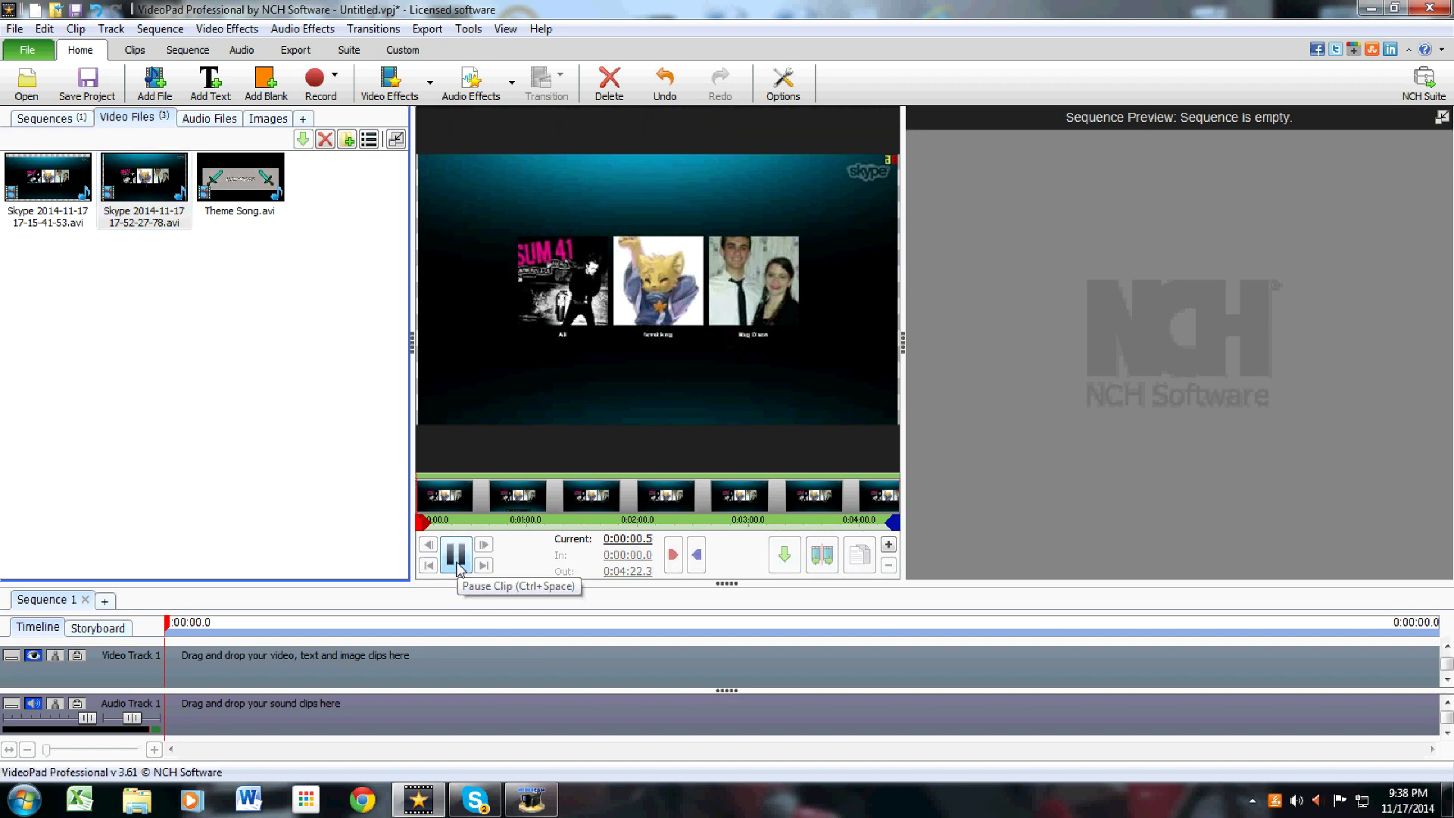
- Scrub the Skype 17-52-27-78 preview to about the one-minute mark
left_click_drag(424, 523, 630, 530)
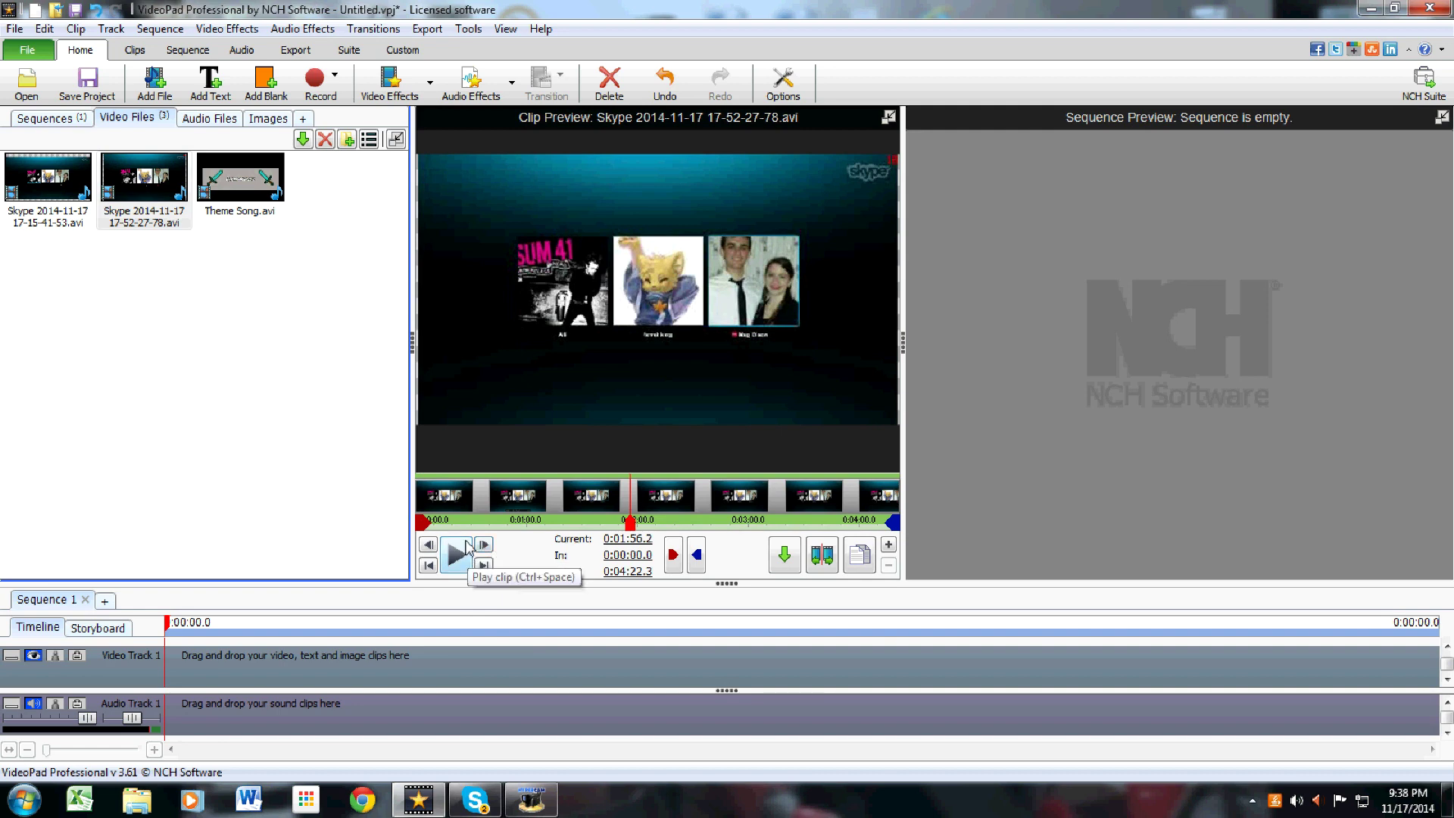
left_click_drag(630, 530, 524, 542)
scroll(563, 503, "up", 2)
scroll(564, 503, "up", 5)
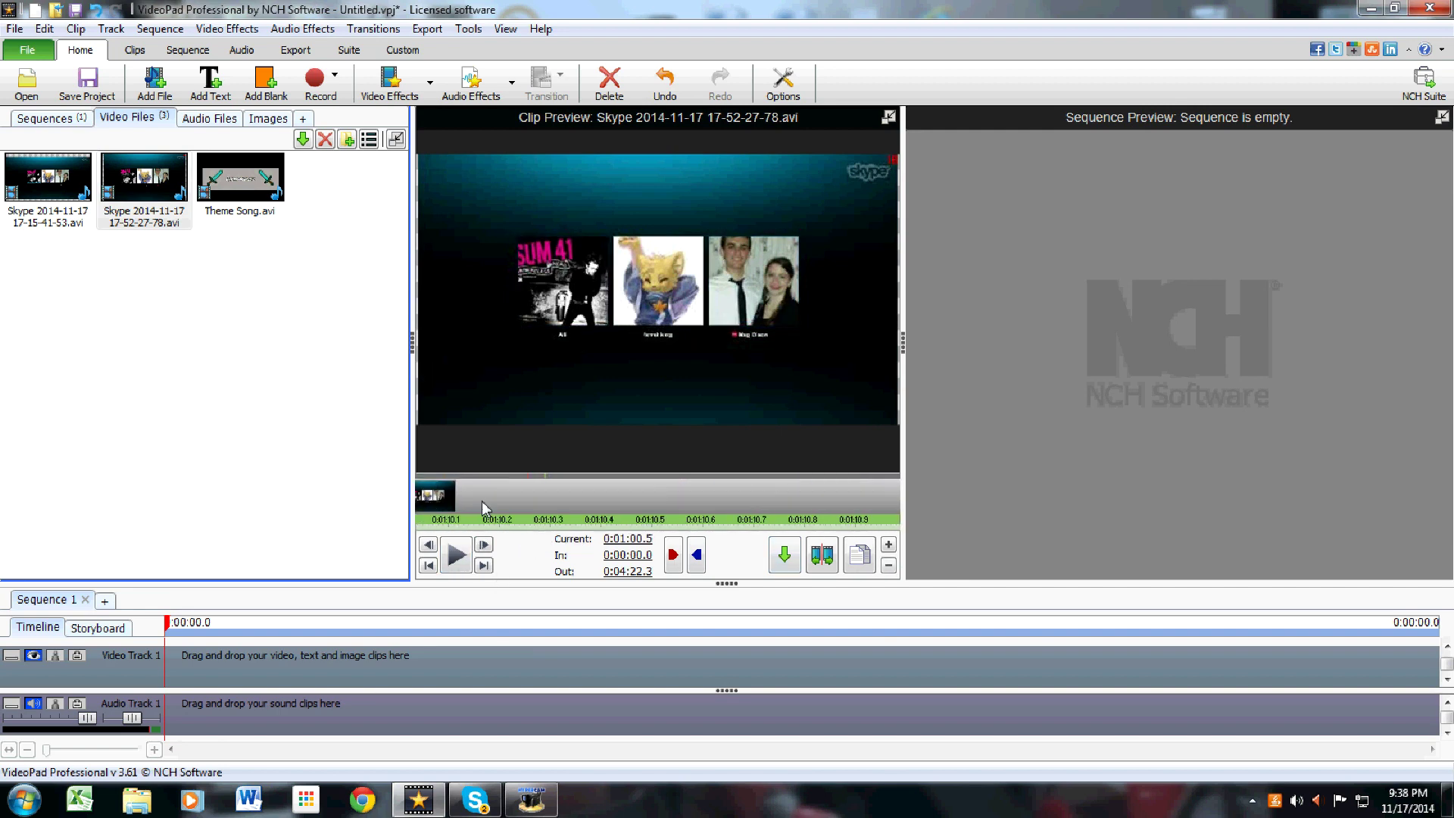
scroll(561, 502, "down", 3)
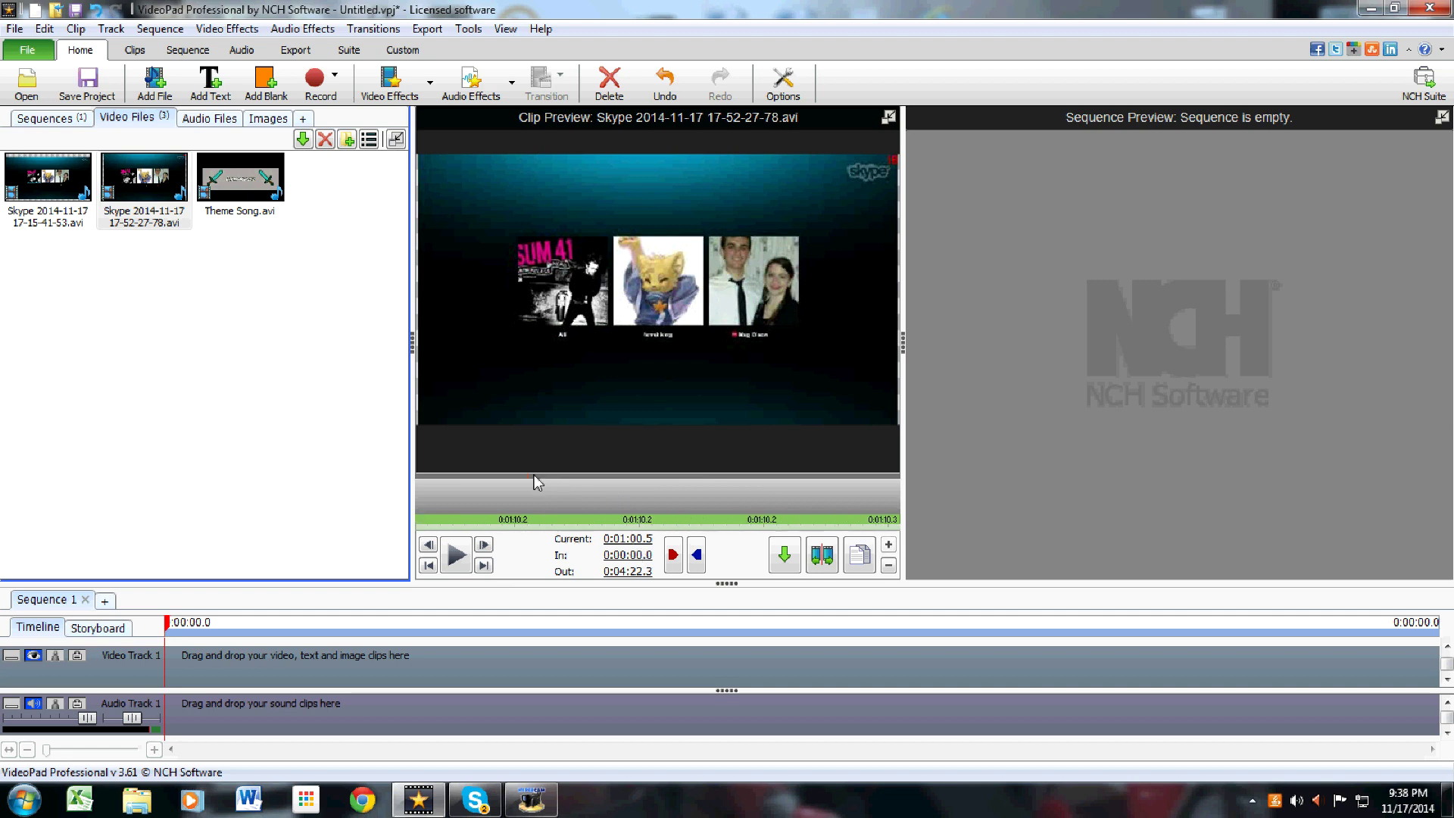
scroll(469, 489, "down", 8)
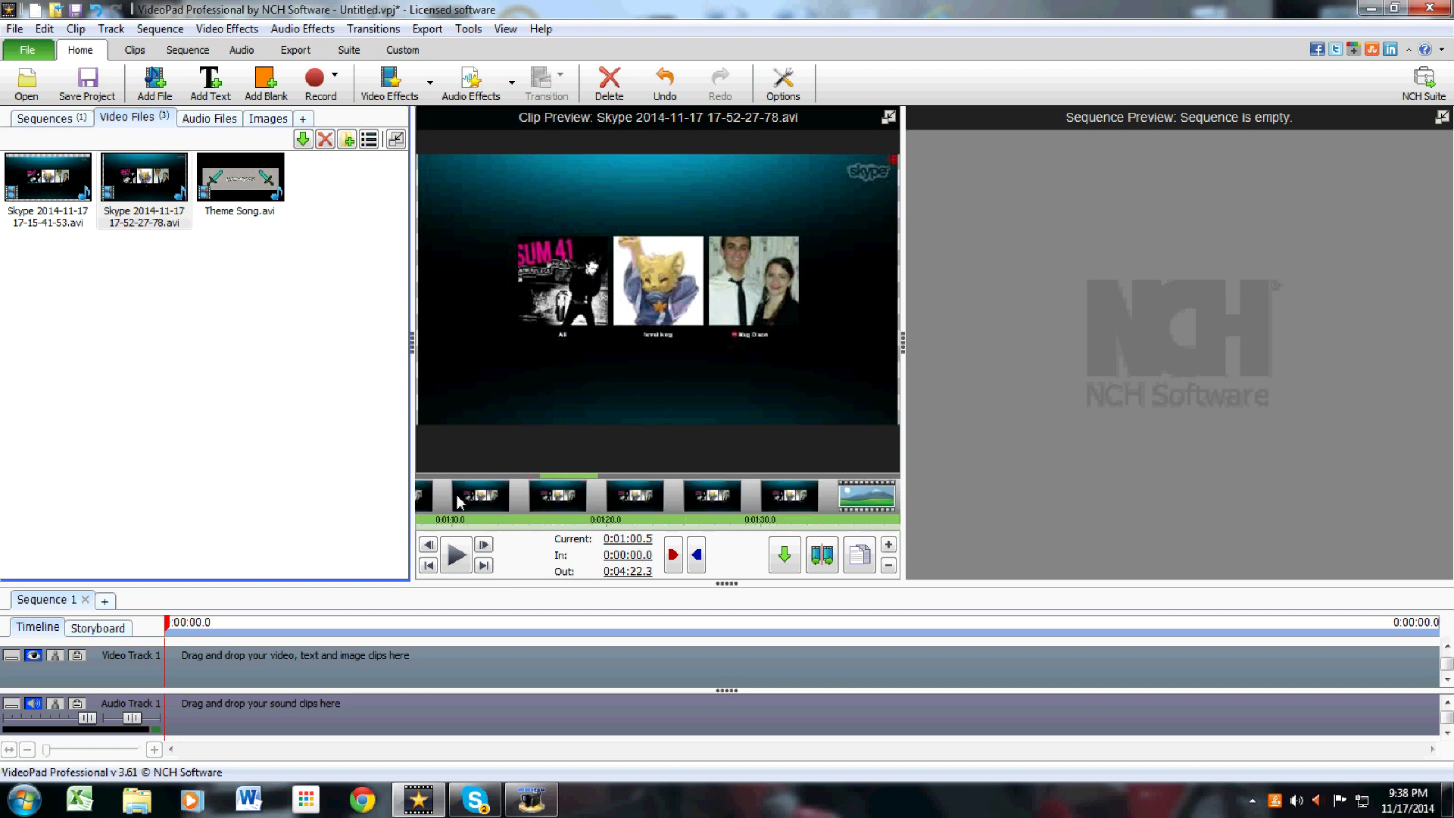
scroll(455, 497, "up", 6)
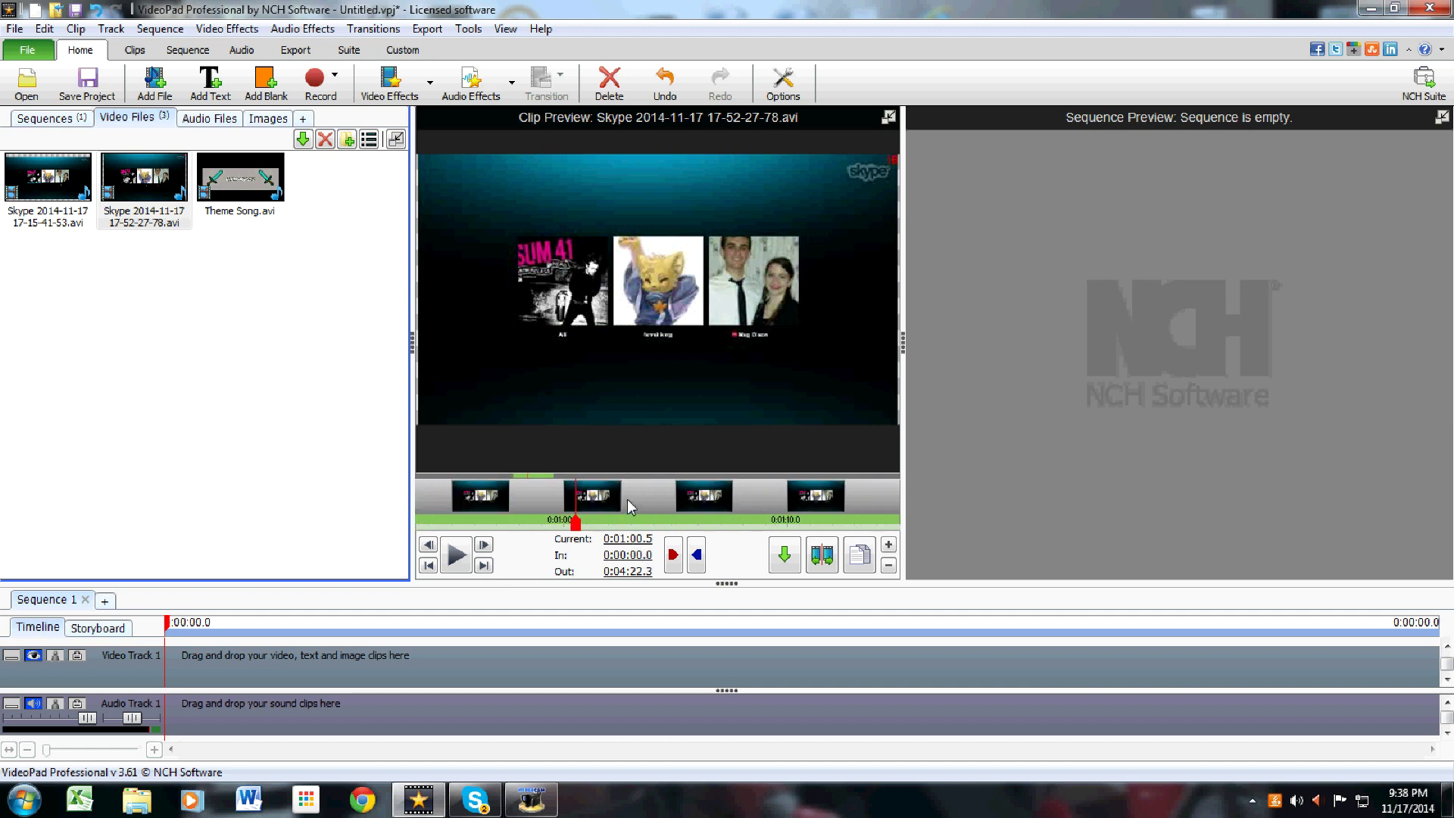
scroll(574, 519, "up", 5)
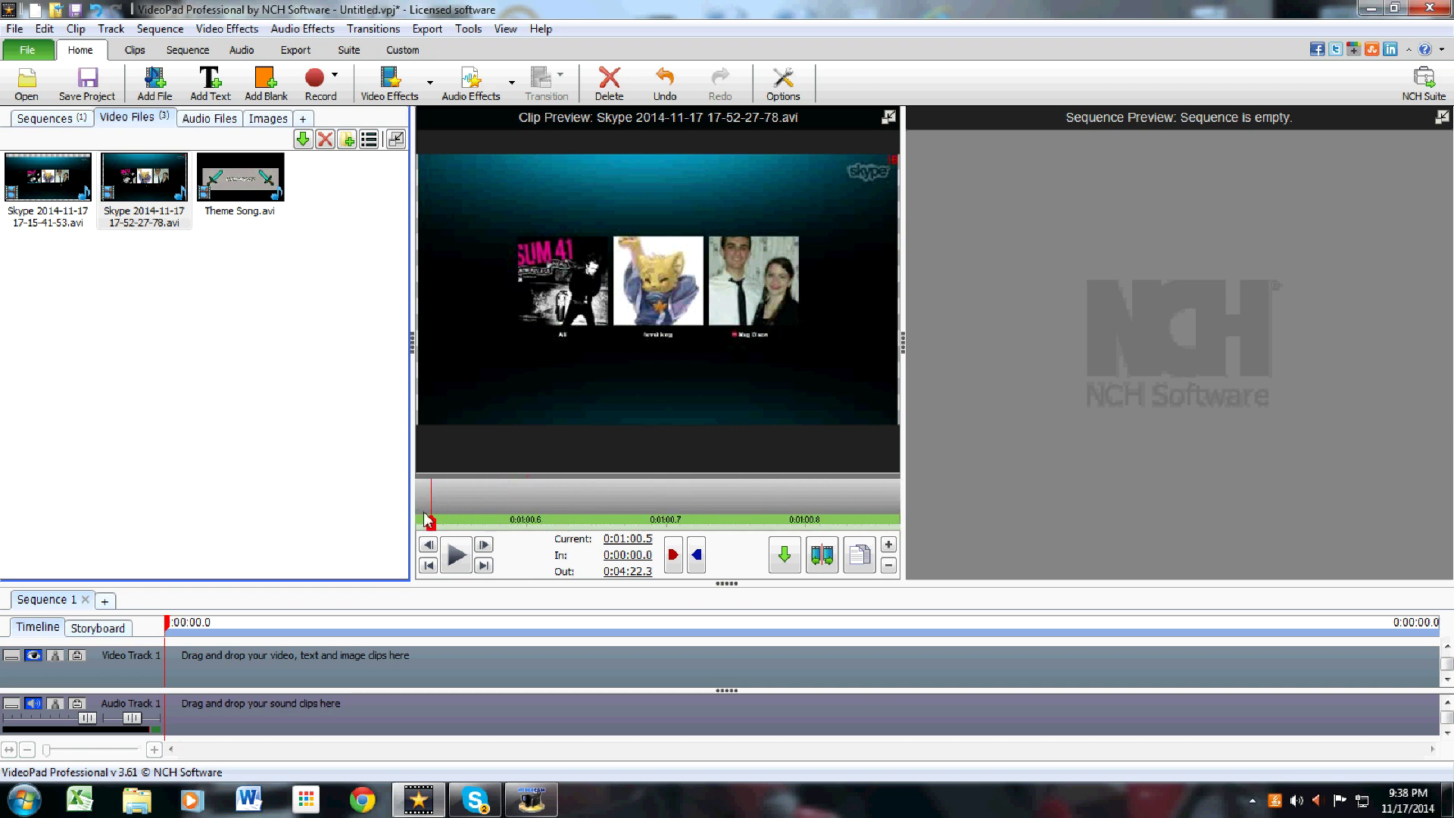
scroll(568, 523, "up", 3)
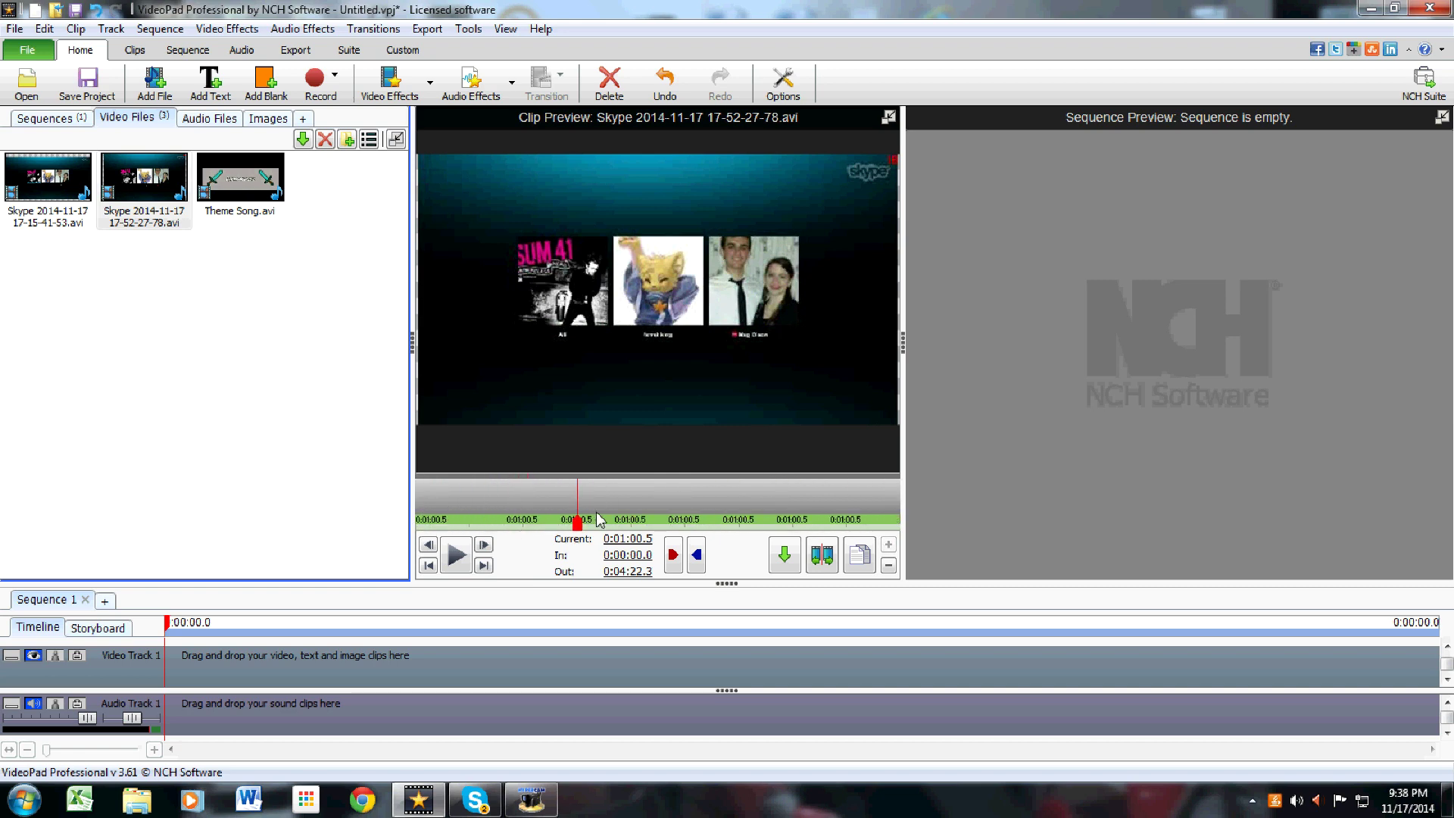
- Fine-tune the preview to 0:01:00.5 frame by frame and split the clip there
key("Left")
key("Left")
key("Right")
key("Left")
scroll(576, 509, "down", 3)
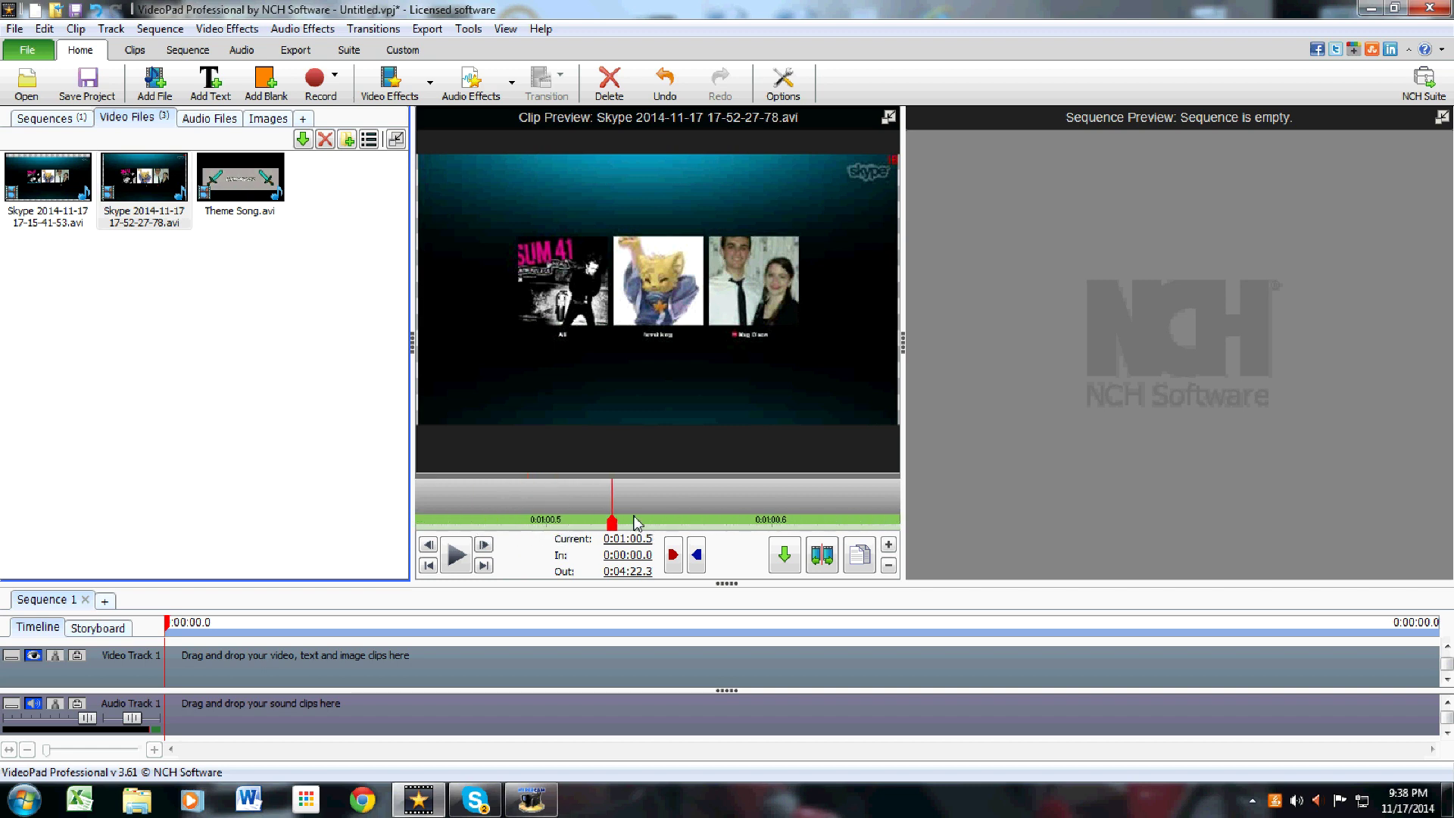
scroll(647, 504, "up", 5)
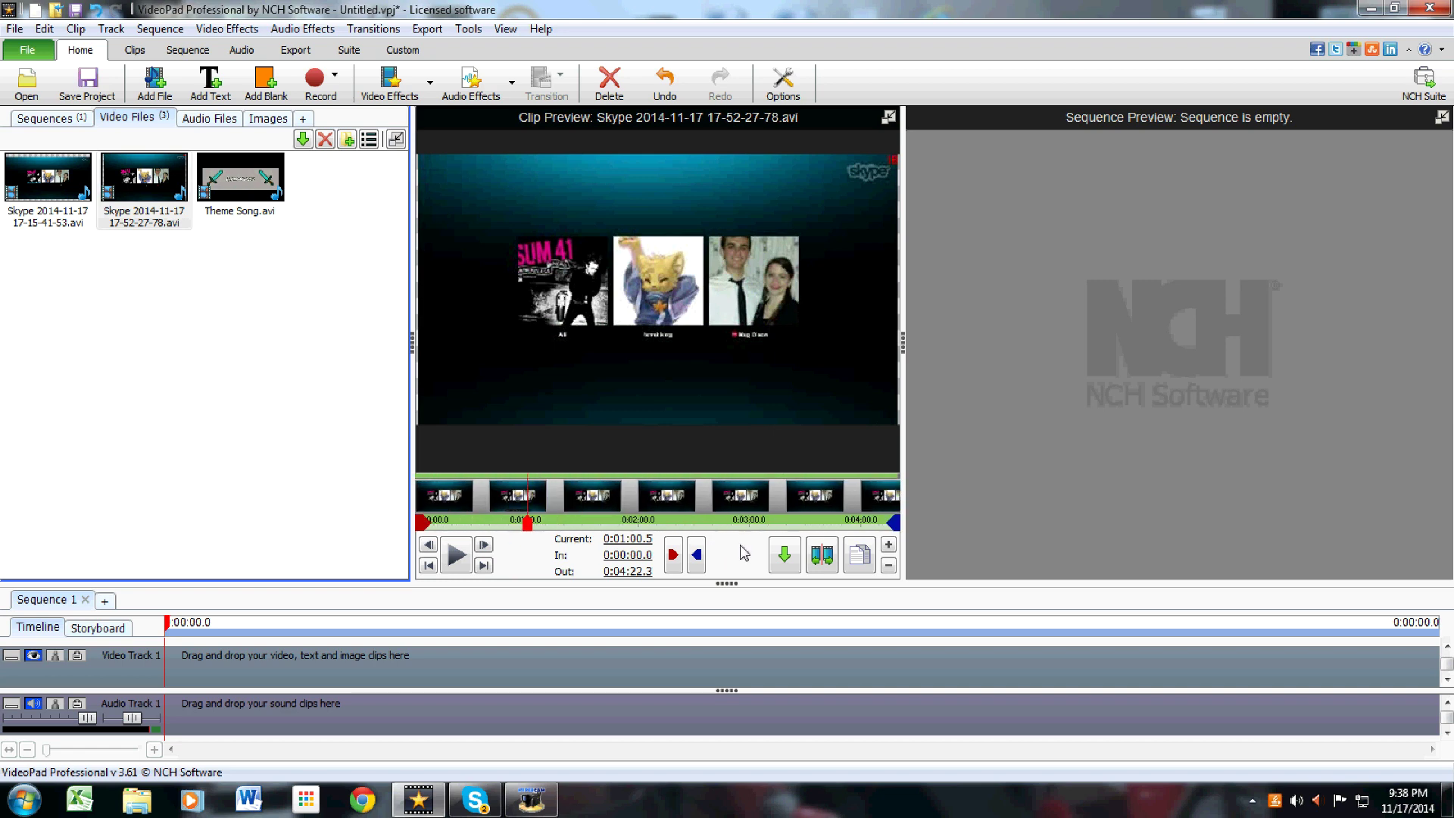
left_click(822, 555)
- Preview both split Skype 17-52-27-78 parts, then the 17-15-41-53 recording
left_click(141, 198)
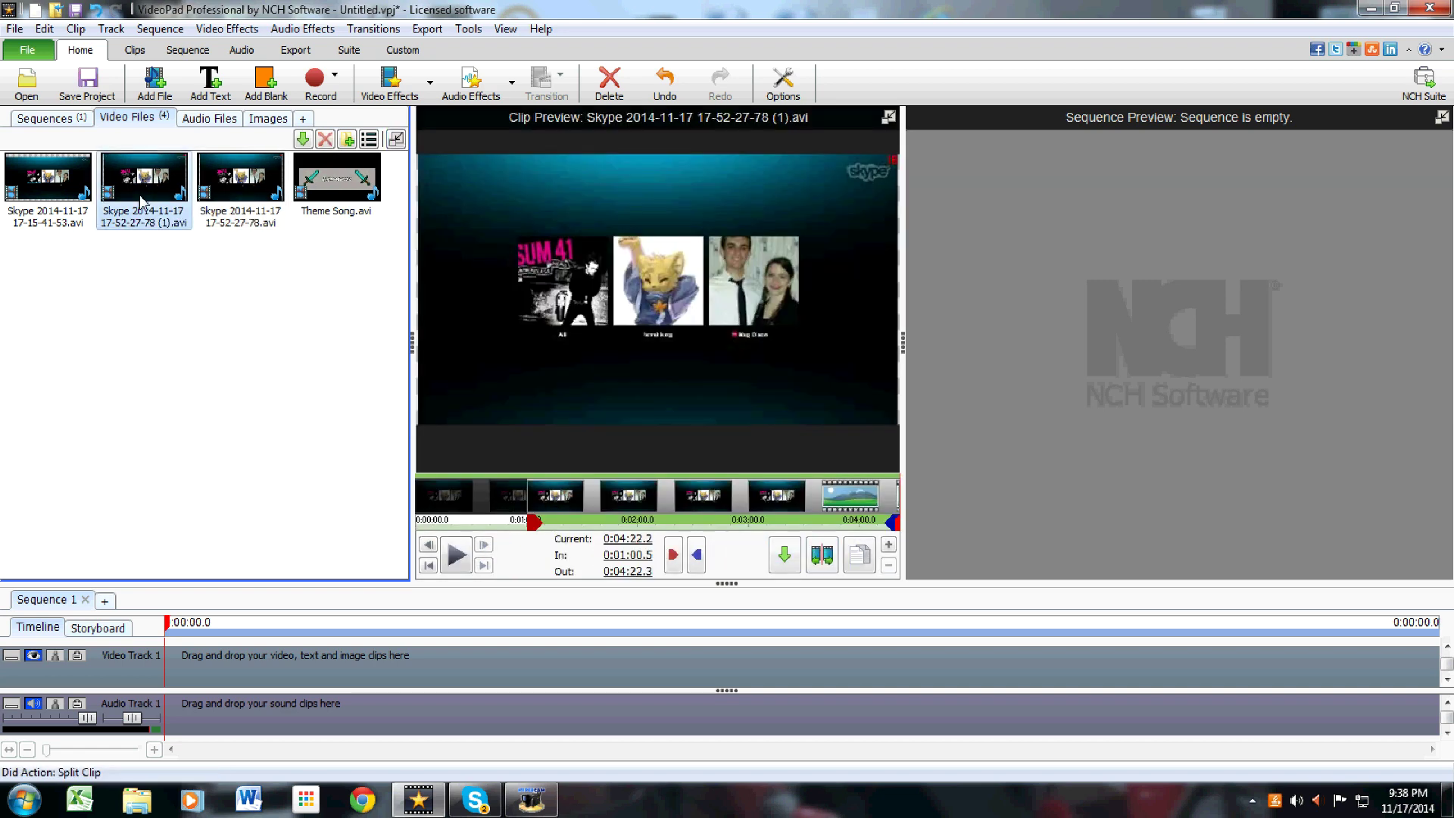
left_click(220, 188)
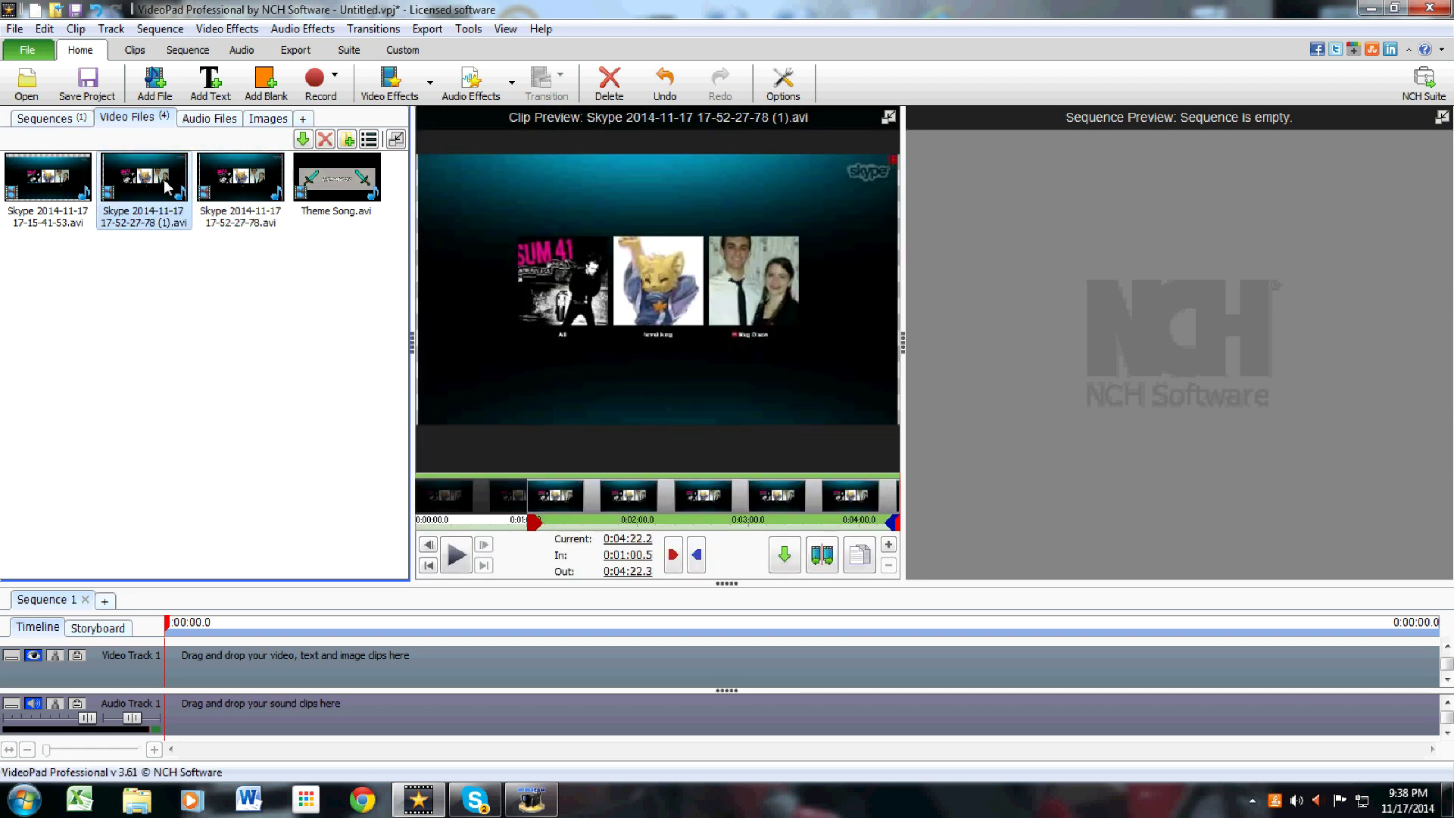
left_click(45, 182)
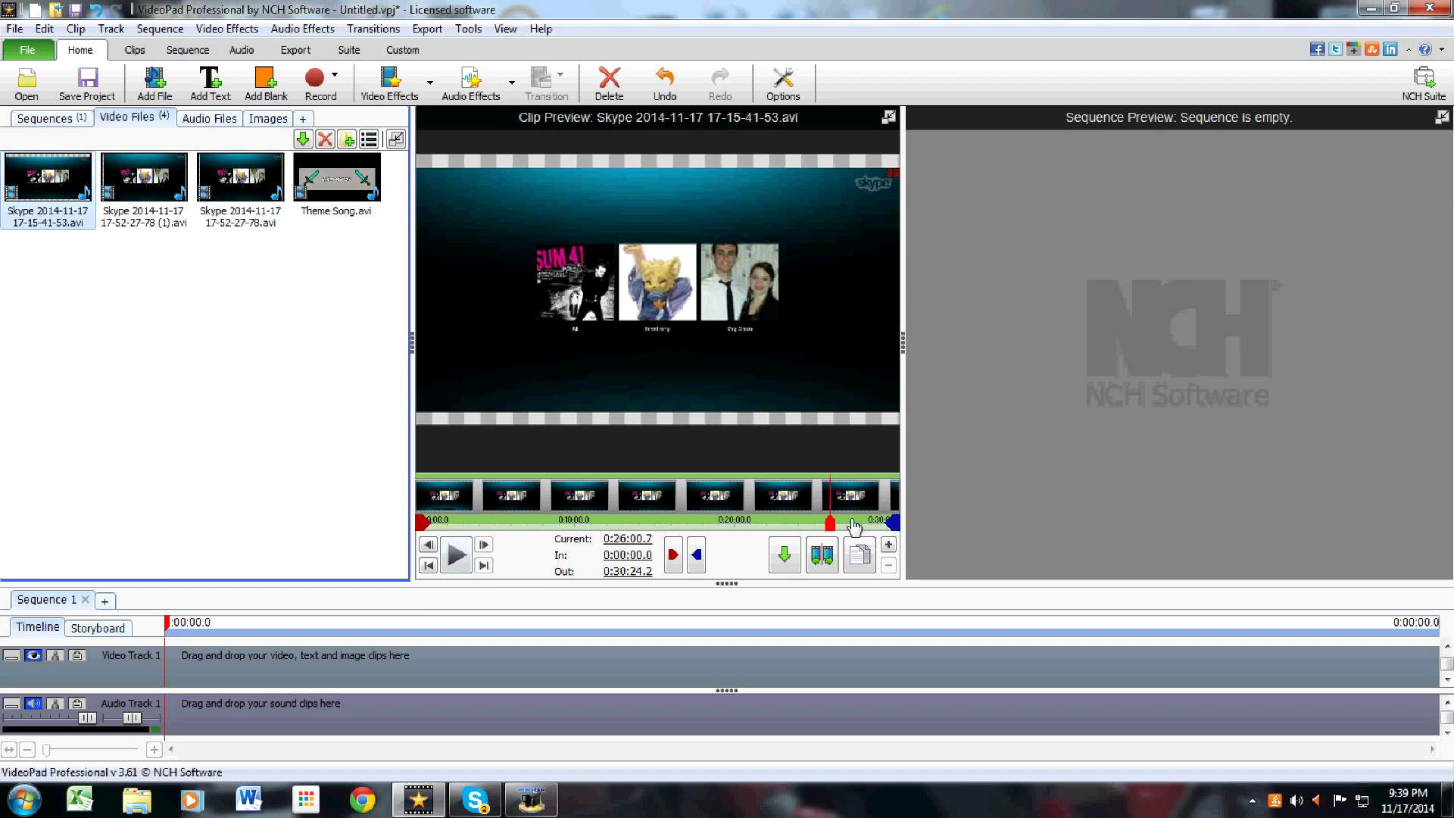
- Trim Skype 17-15-41-53 to an in point of 0:01:49.5 and out point of 0:15:54.9
left_click(444, 521)
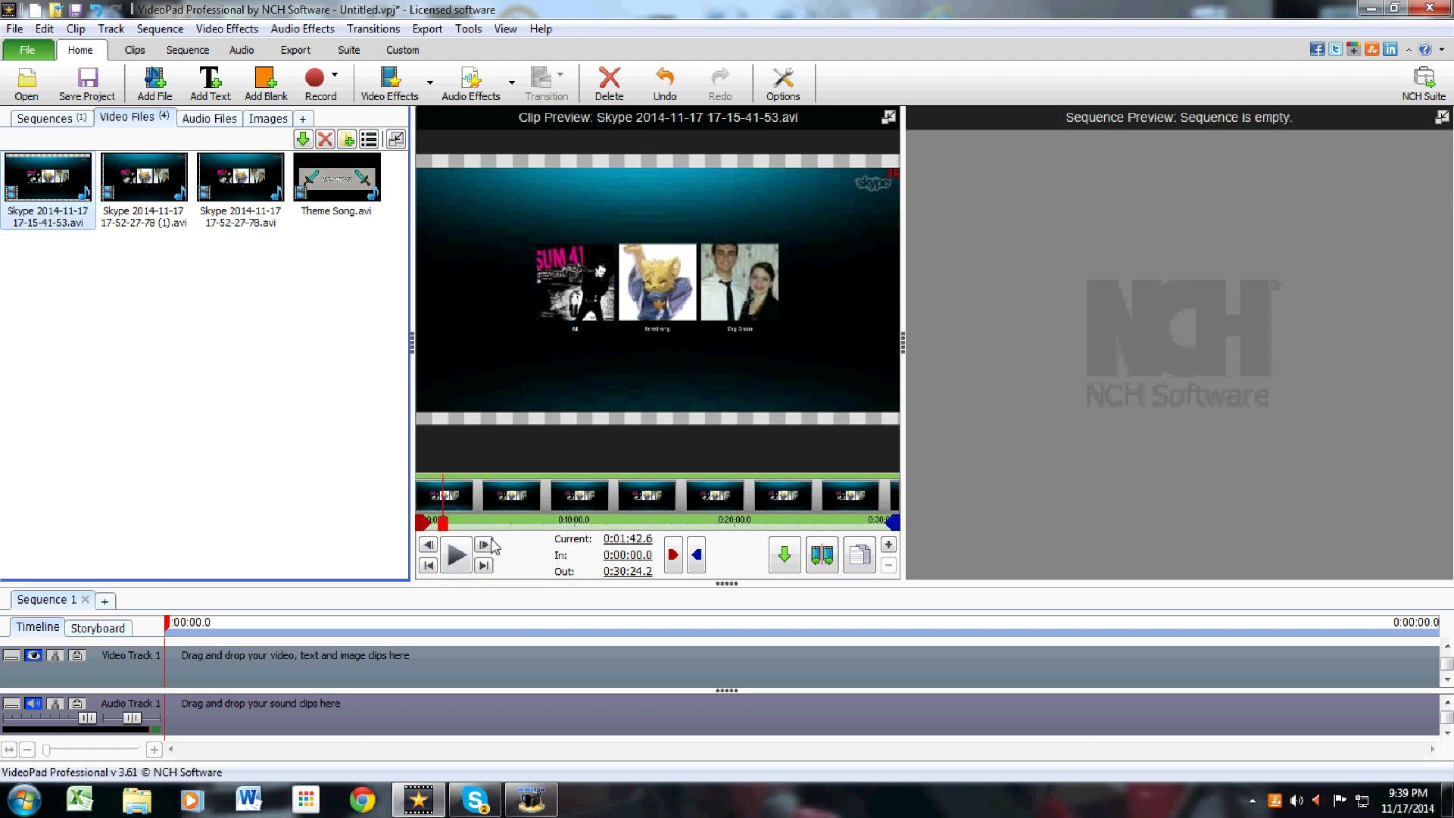
left_click(673, 555)
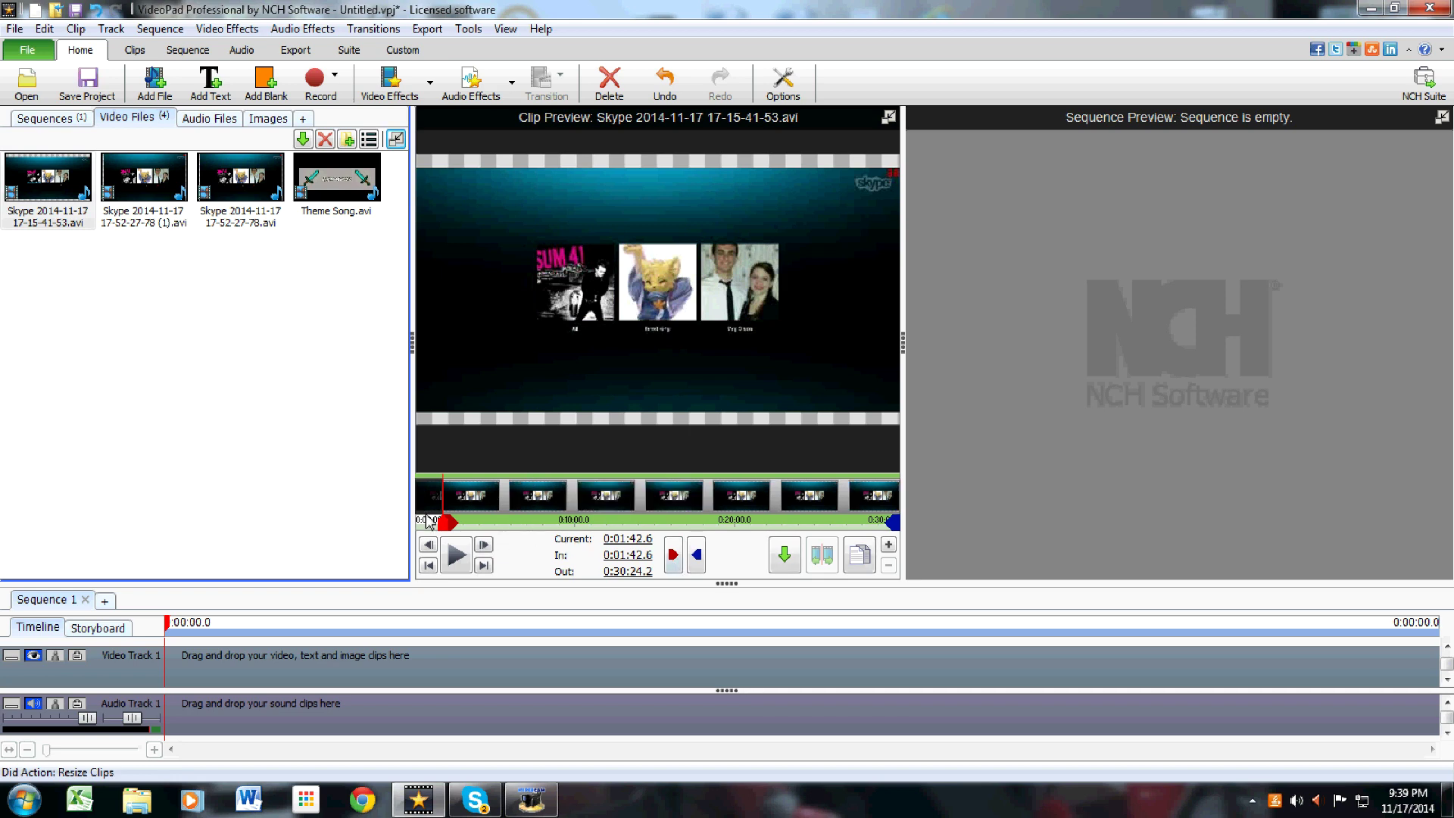
left_click(668, 521)
left_click(694, 555)
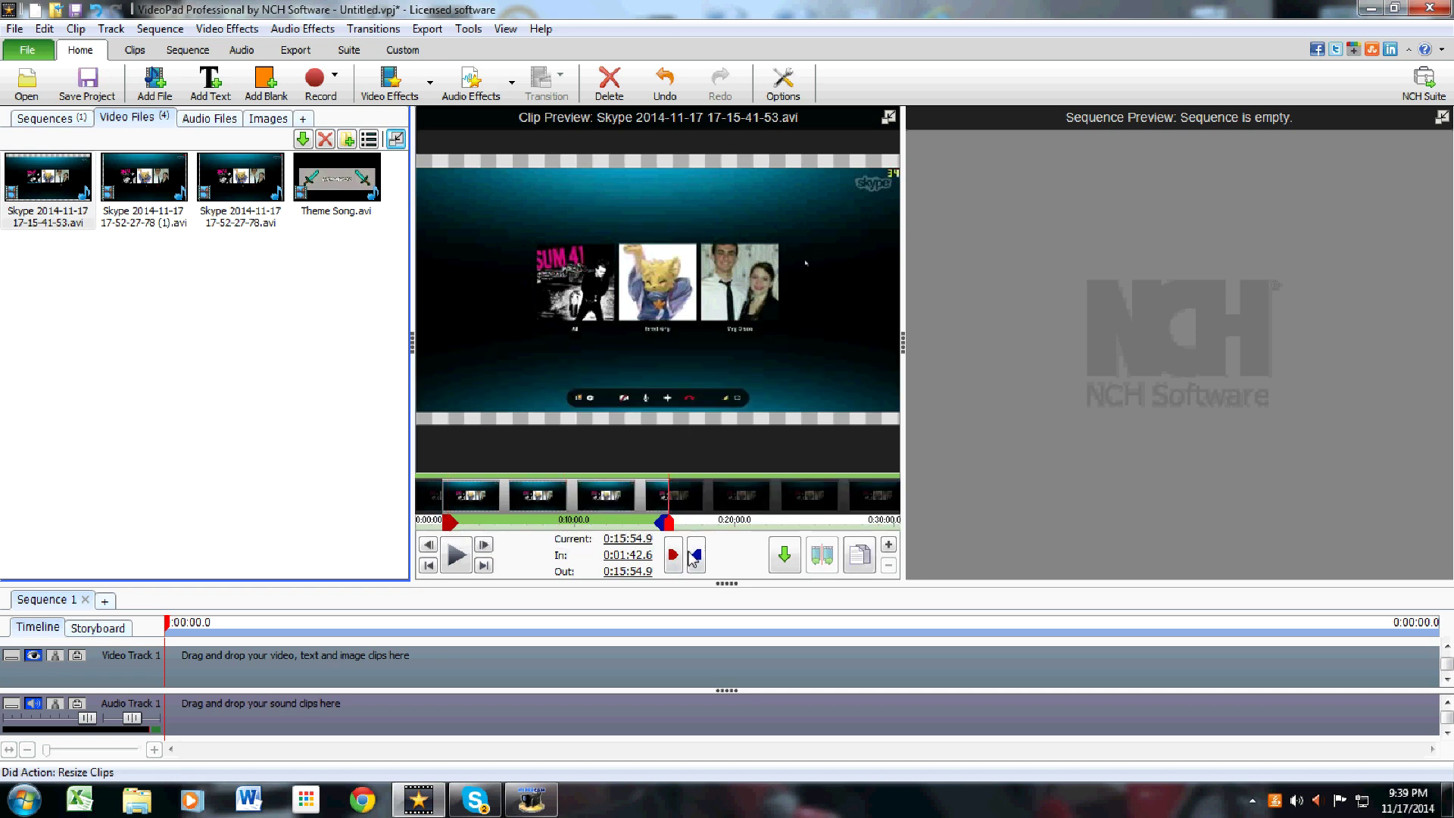
mouse_move(459, 525)
left_mouse_down()
mouse_move(625, 526)
mouse_move(442, 524)
left_mouse_up()
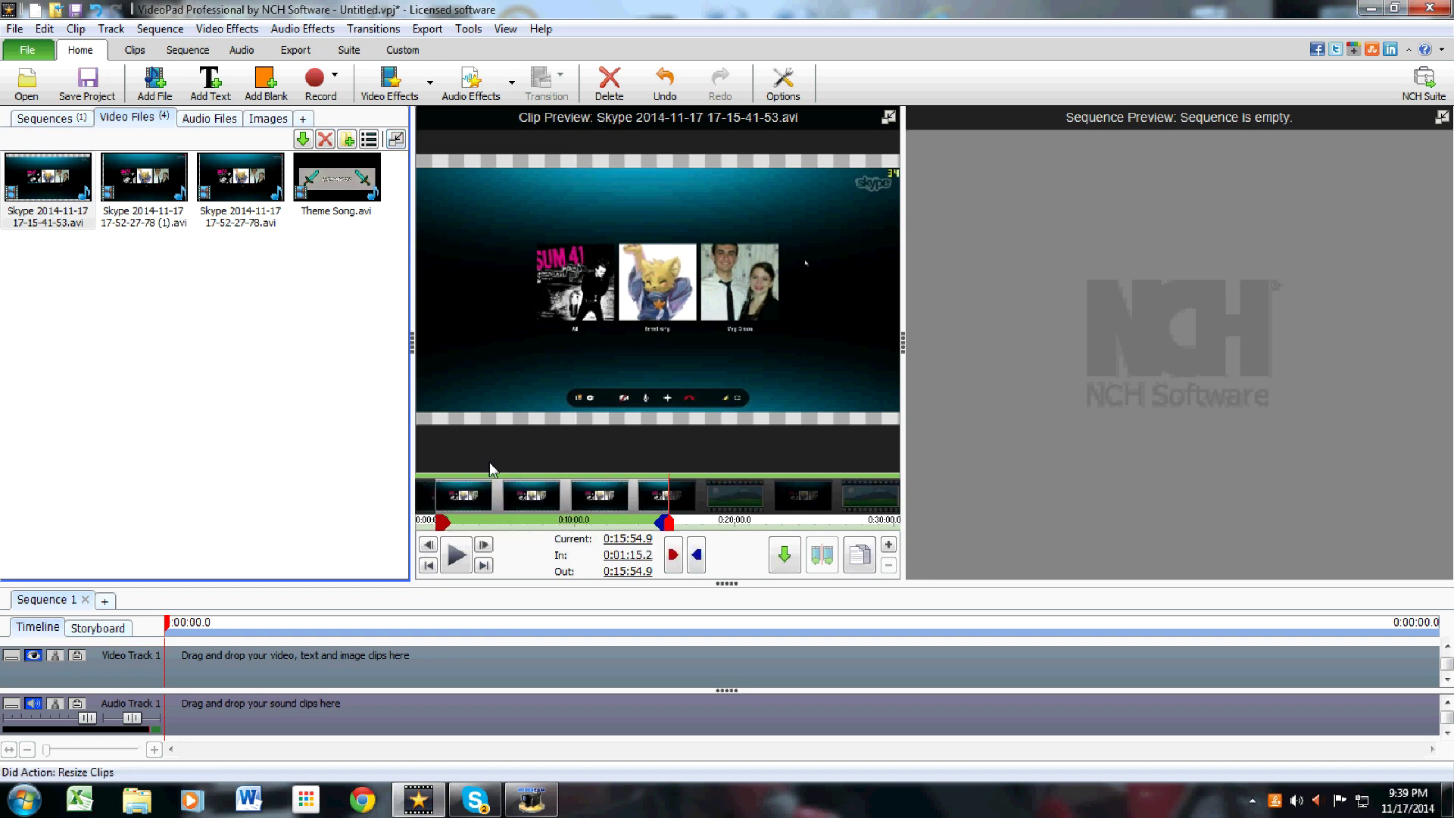
left_click_drag(442, 523, 451, 523)
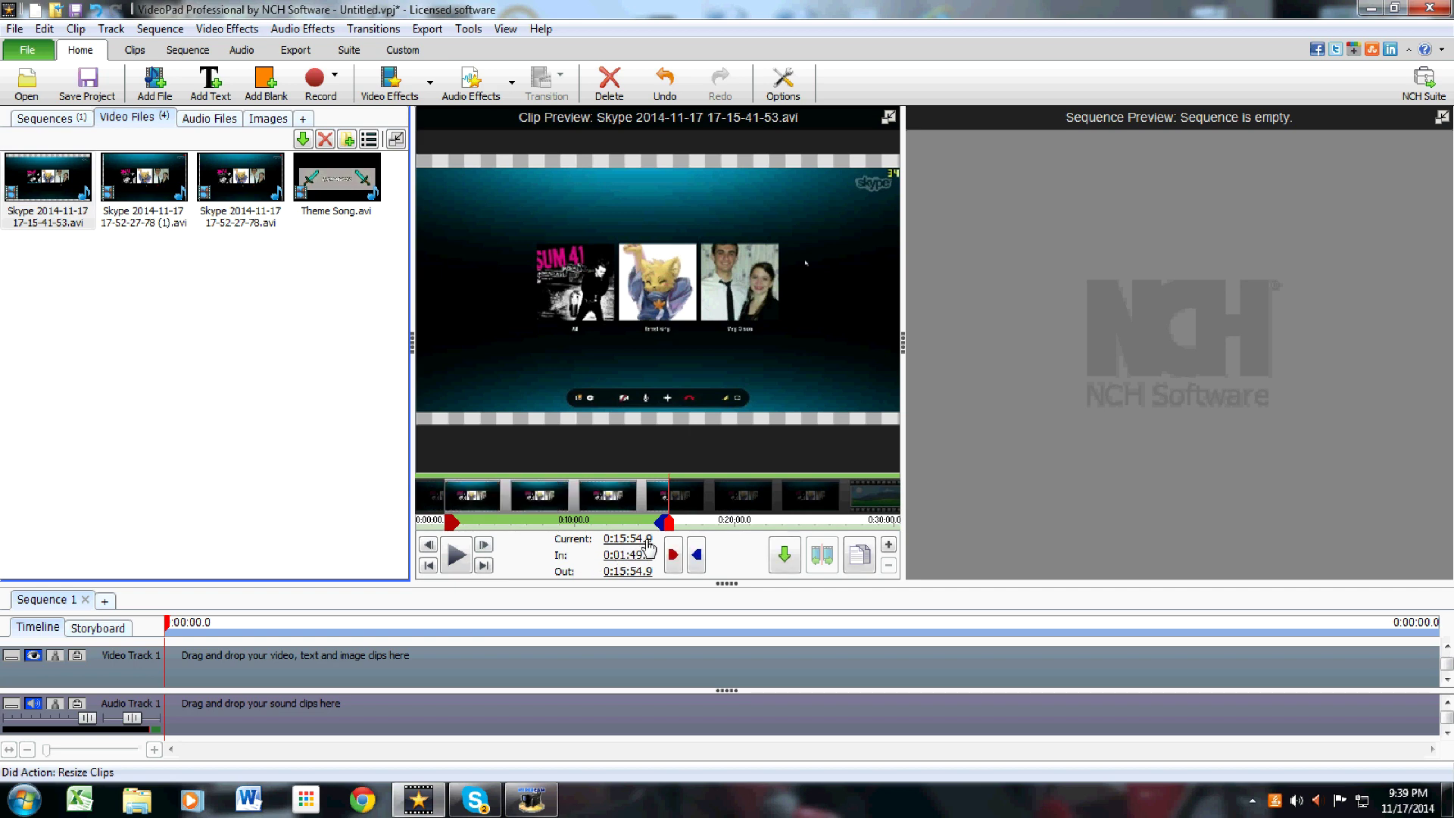
left_click(453, 523)
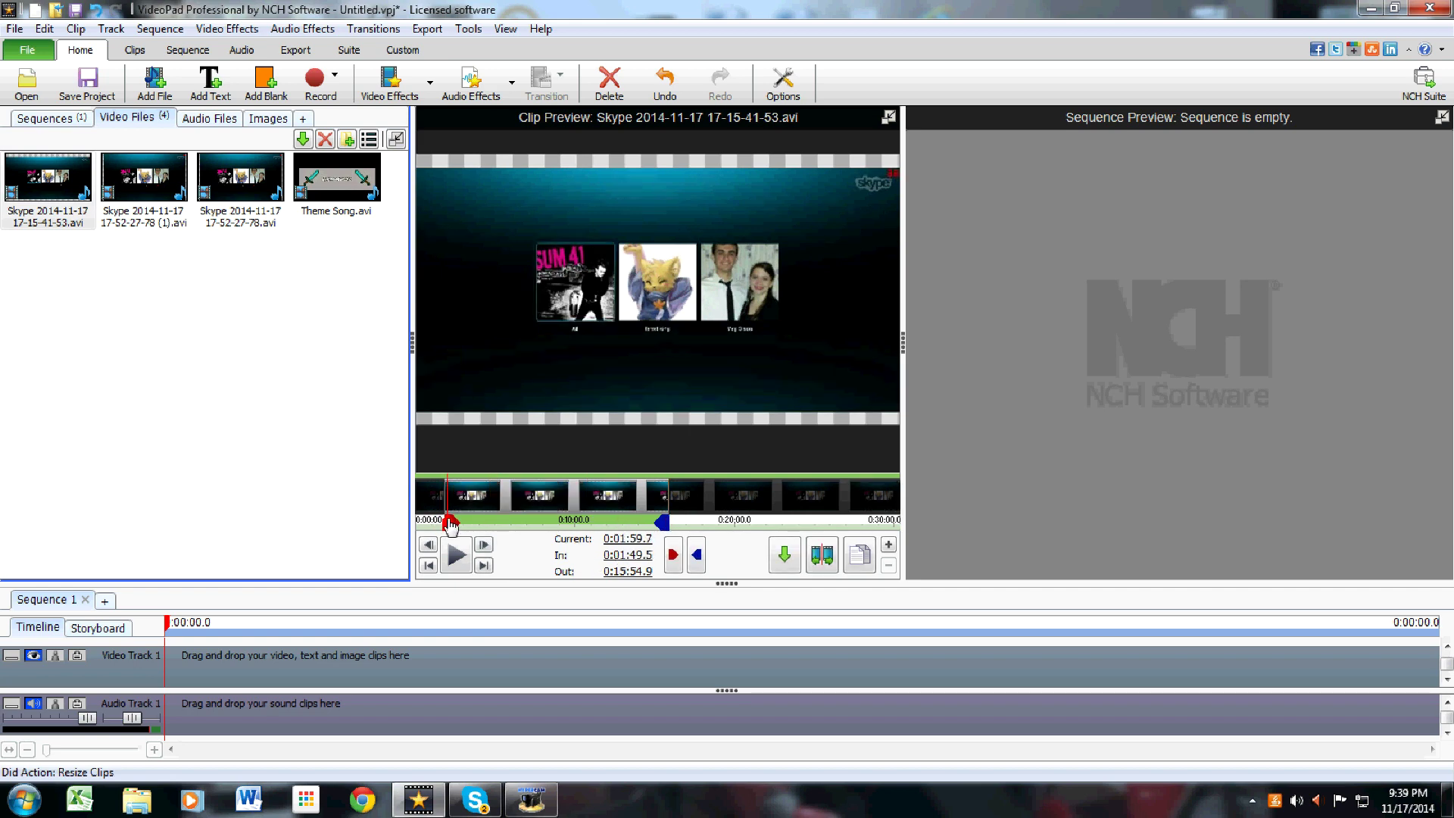
- Set the 17-15-41-53 clip's start at 1:59.7 and select the Skype (1) clip in the bin
left_click(673, 554)
left_click(106, 214)
left_click(234, 219)
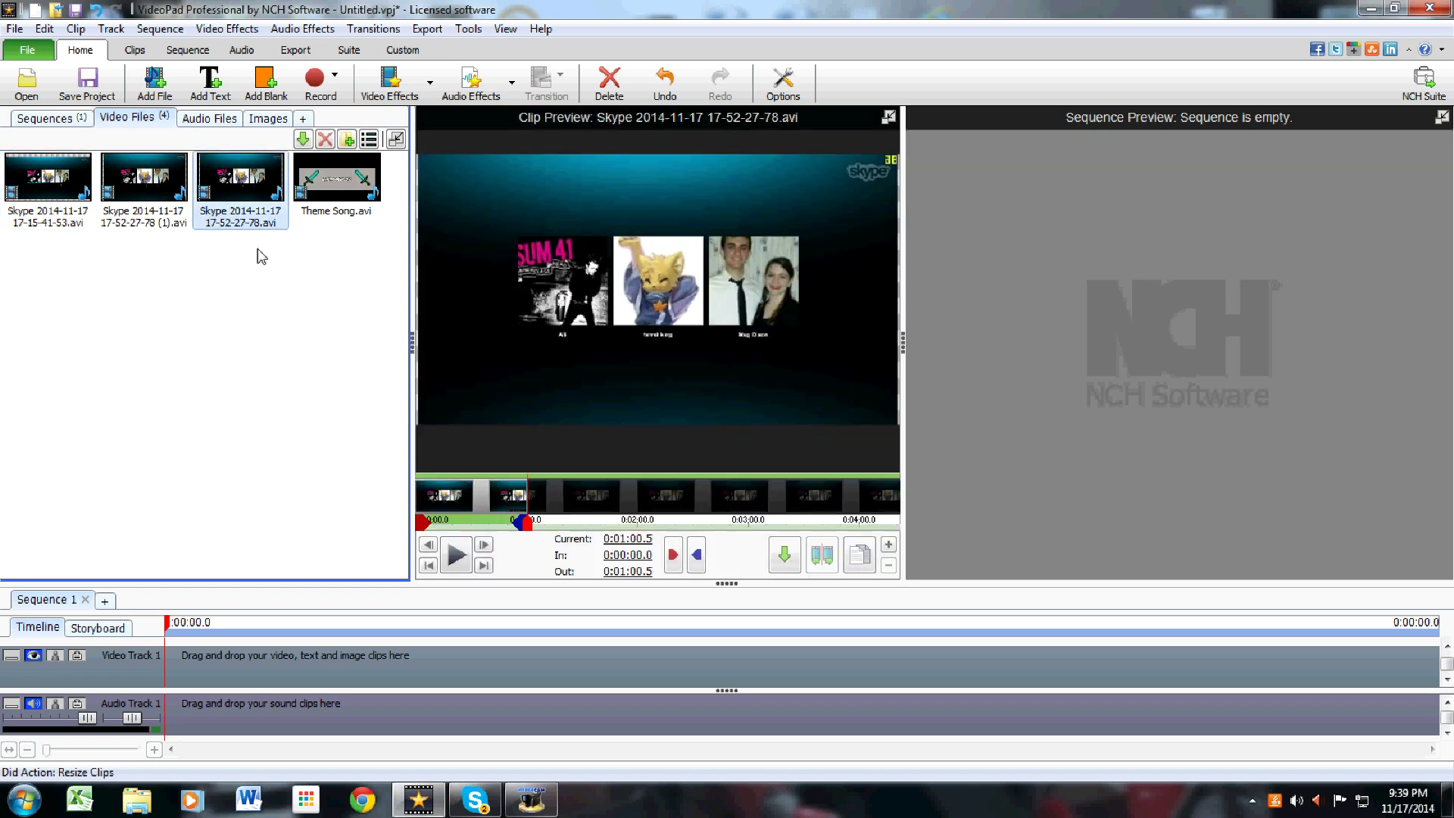
left_click(144, 189)
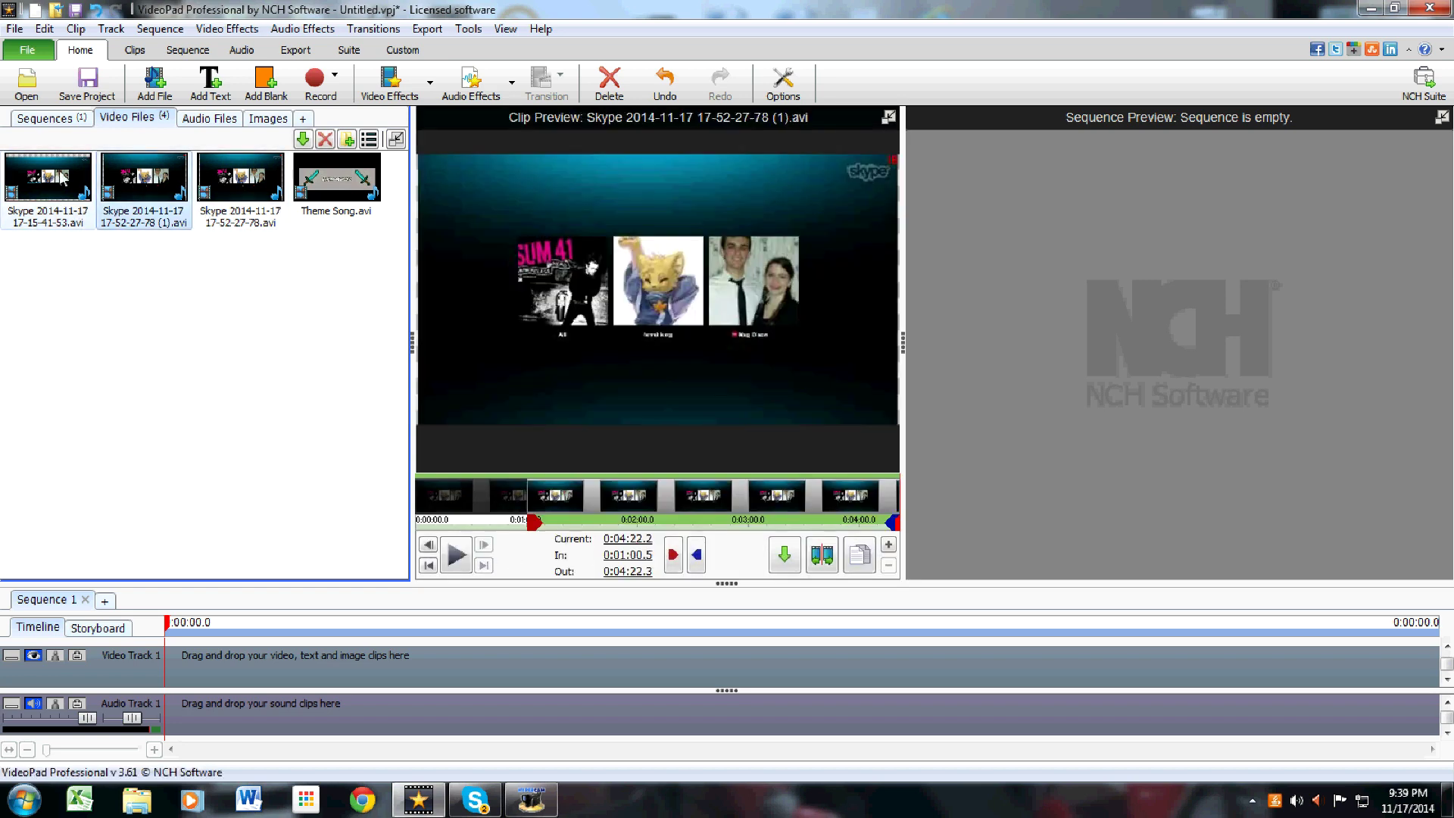
left_click(47, 186)
left_click(152, 190)
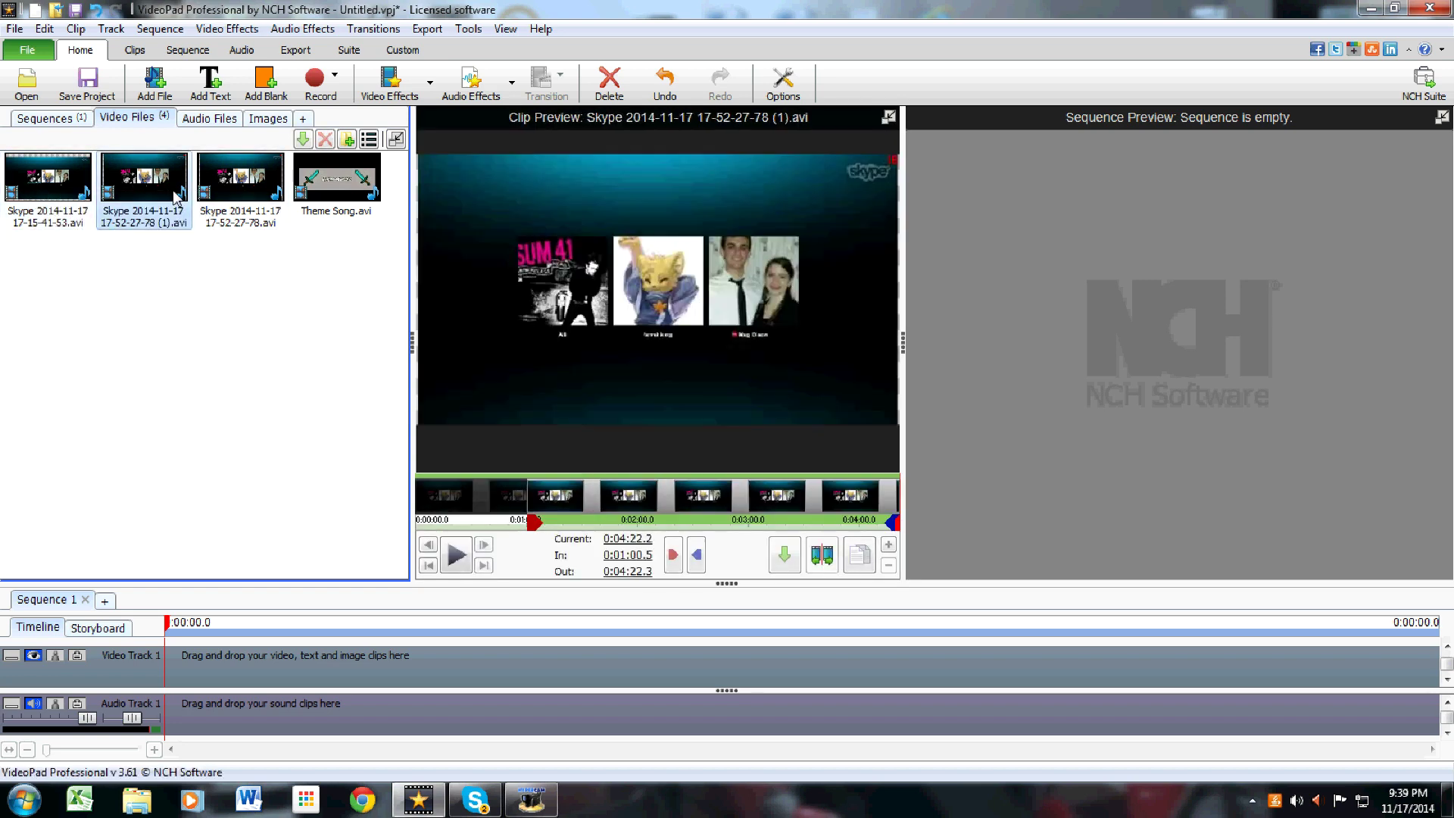
- Place the Skype clips on Sequence 1 using Place at End
left_click(785, 555)
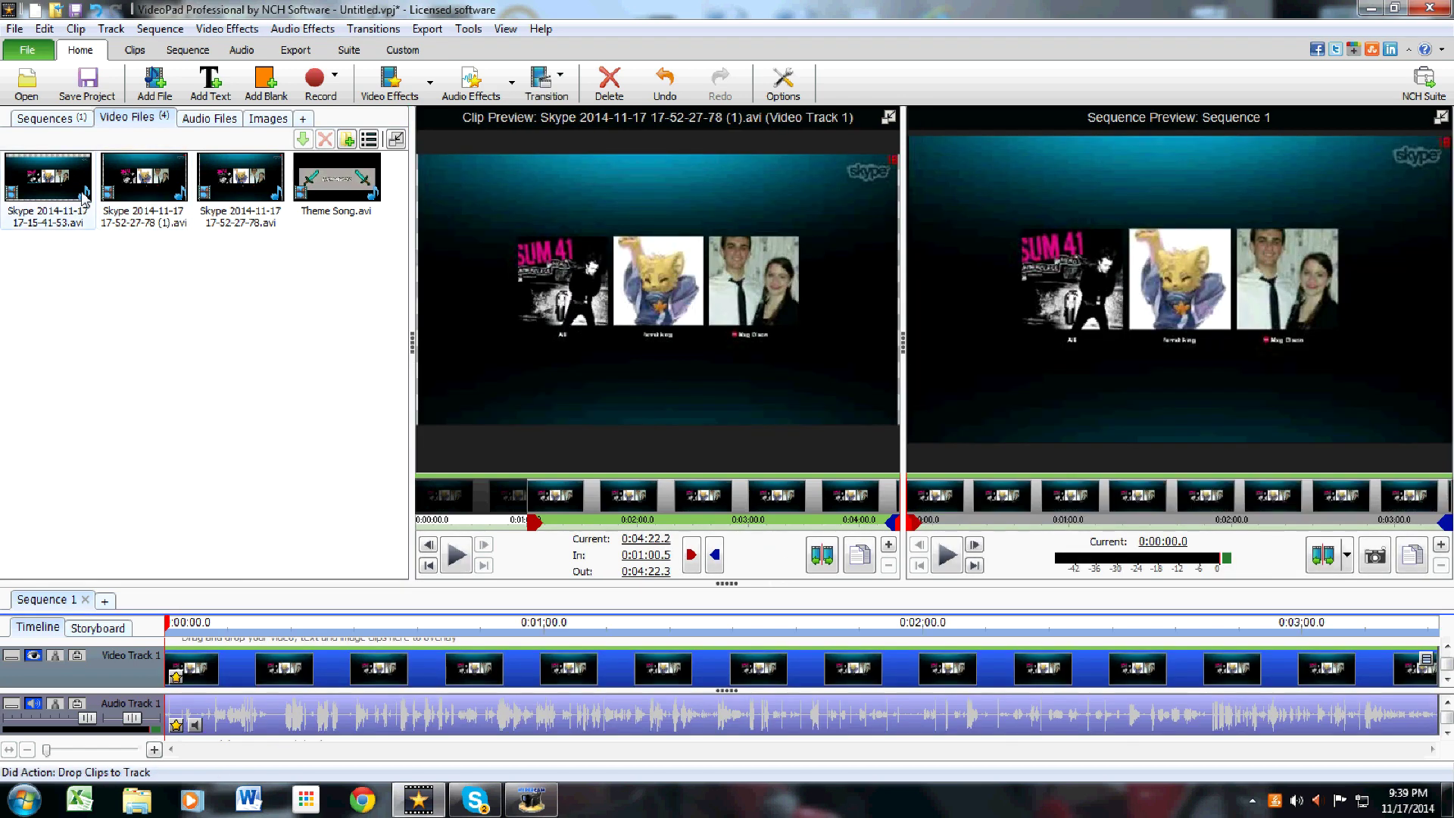
left_click(784, 561)
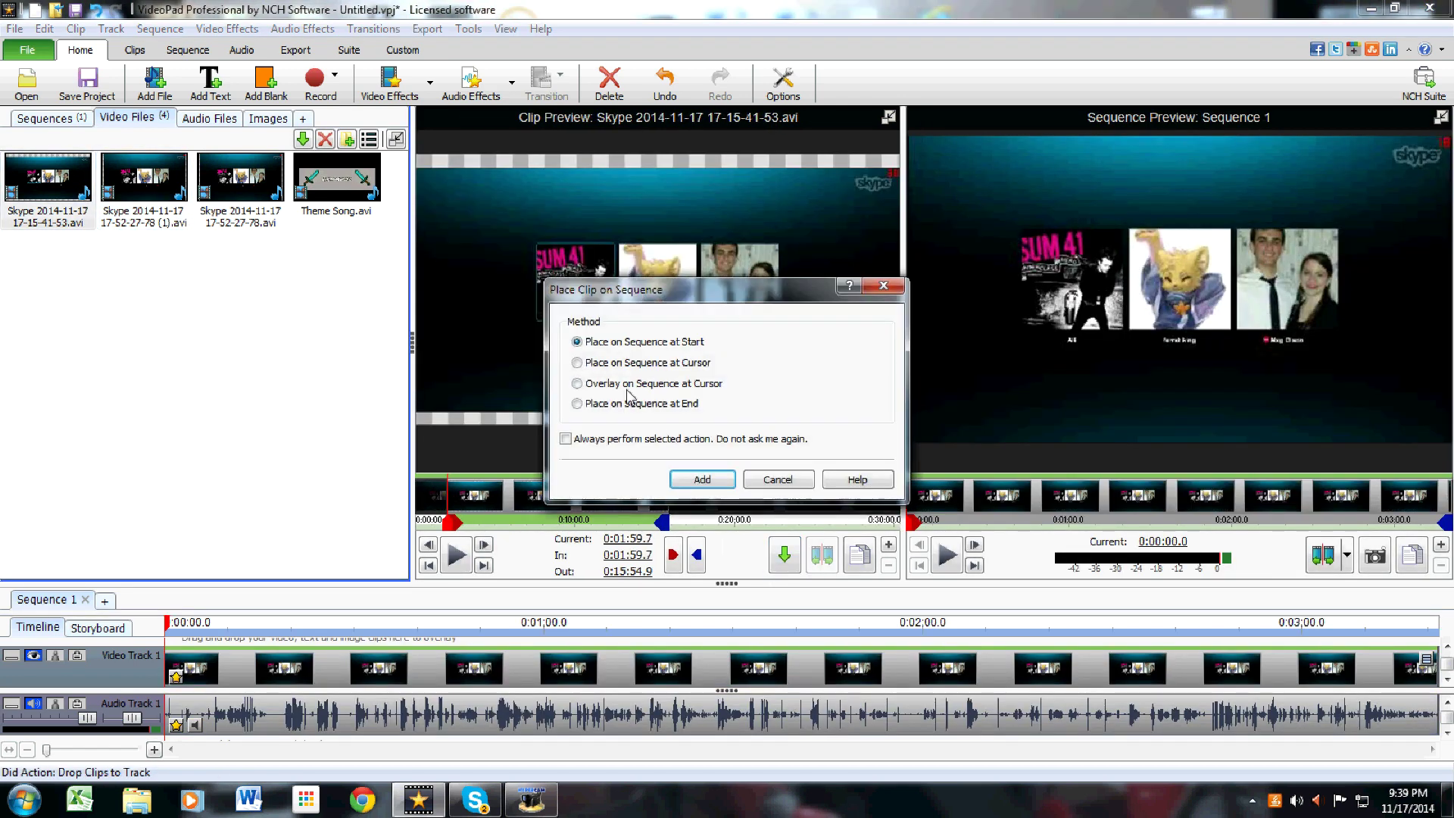
left_click(604, 405)
left_click(731, 484)
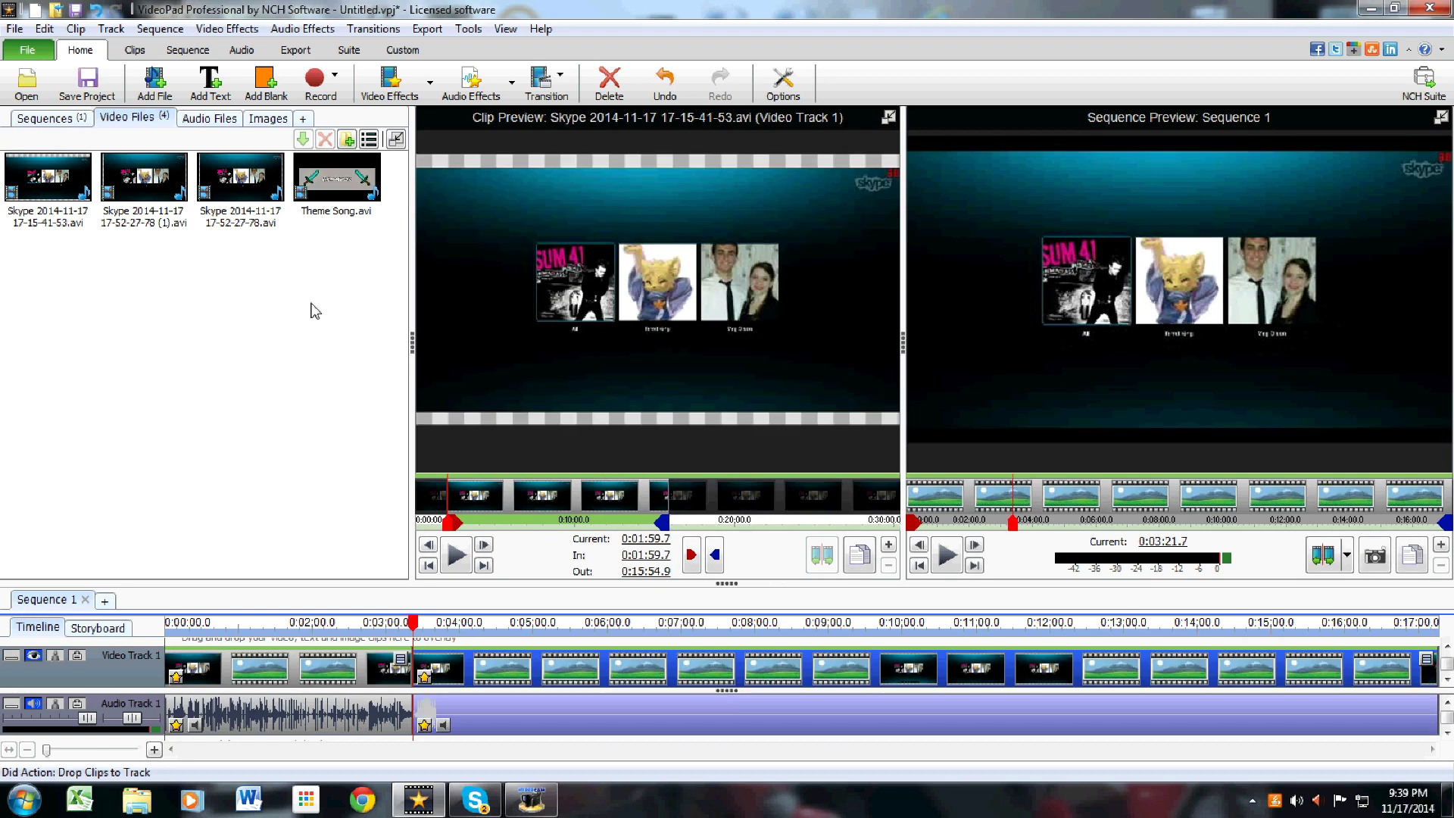
left_click(310, 212)
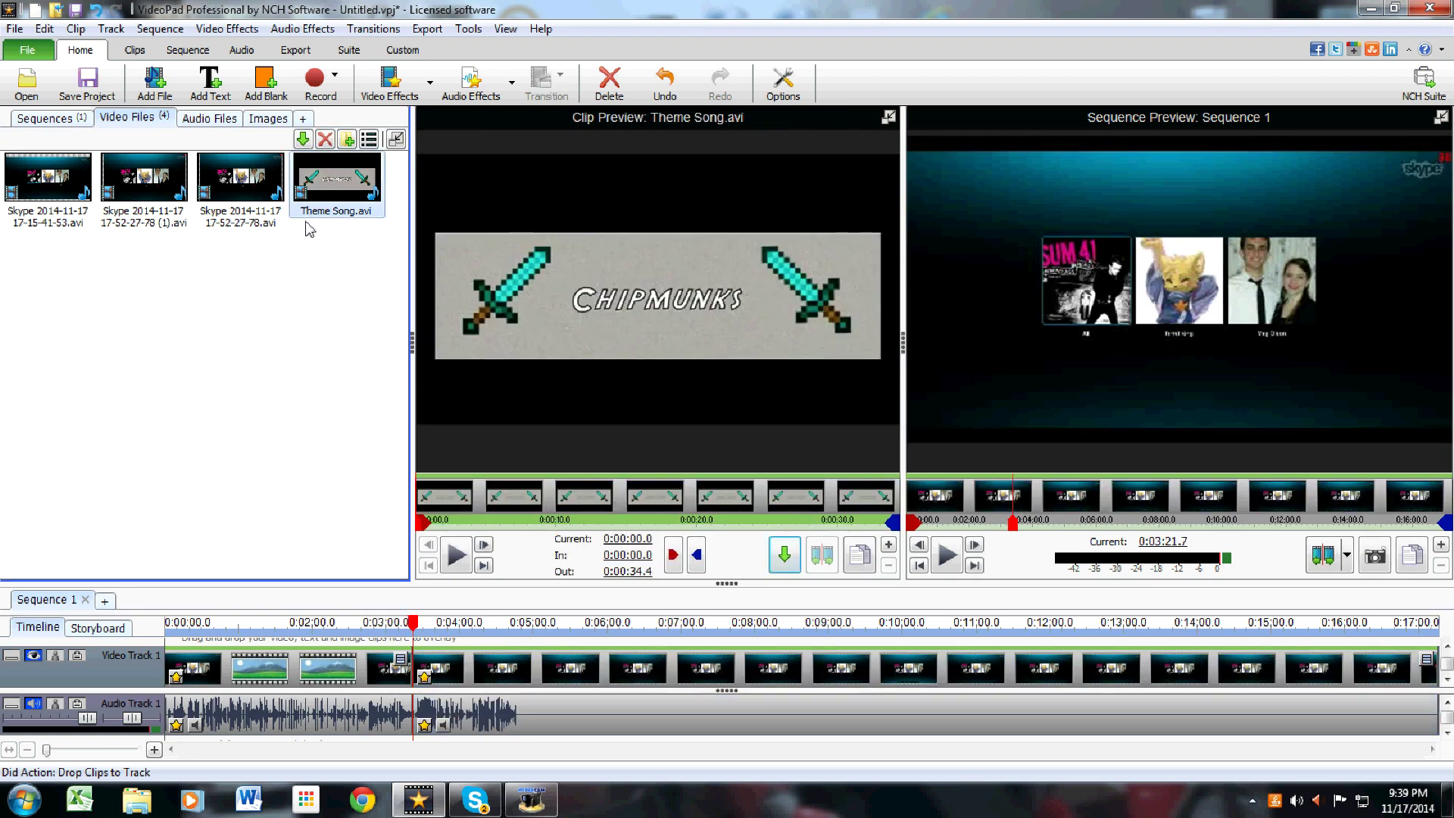
- Place Theme Song.avi at the start of Sequence 1, ahead of the Skype clips
left_click(784, 560)
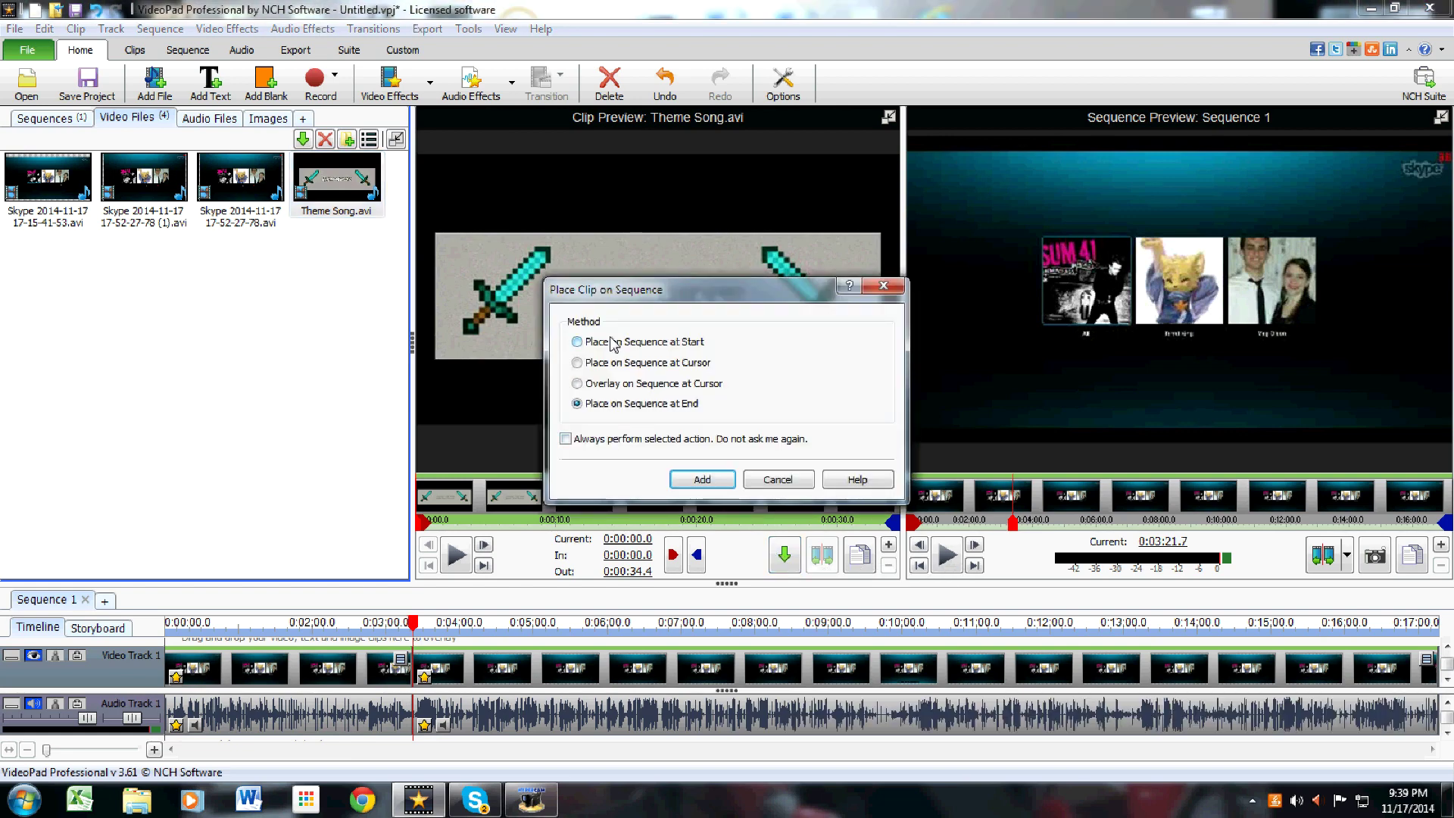
left_click(612, 343)
left_click(710, 481)
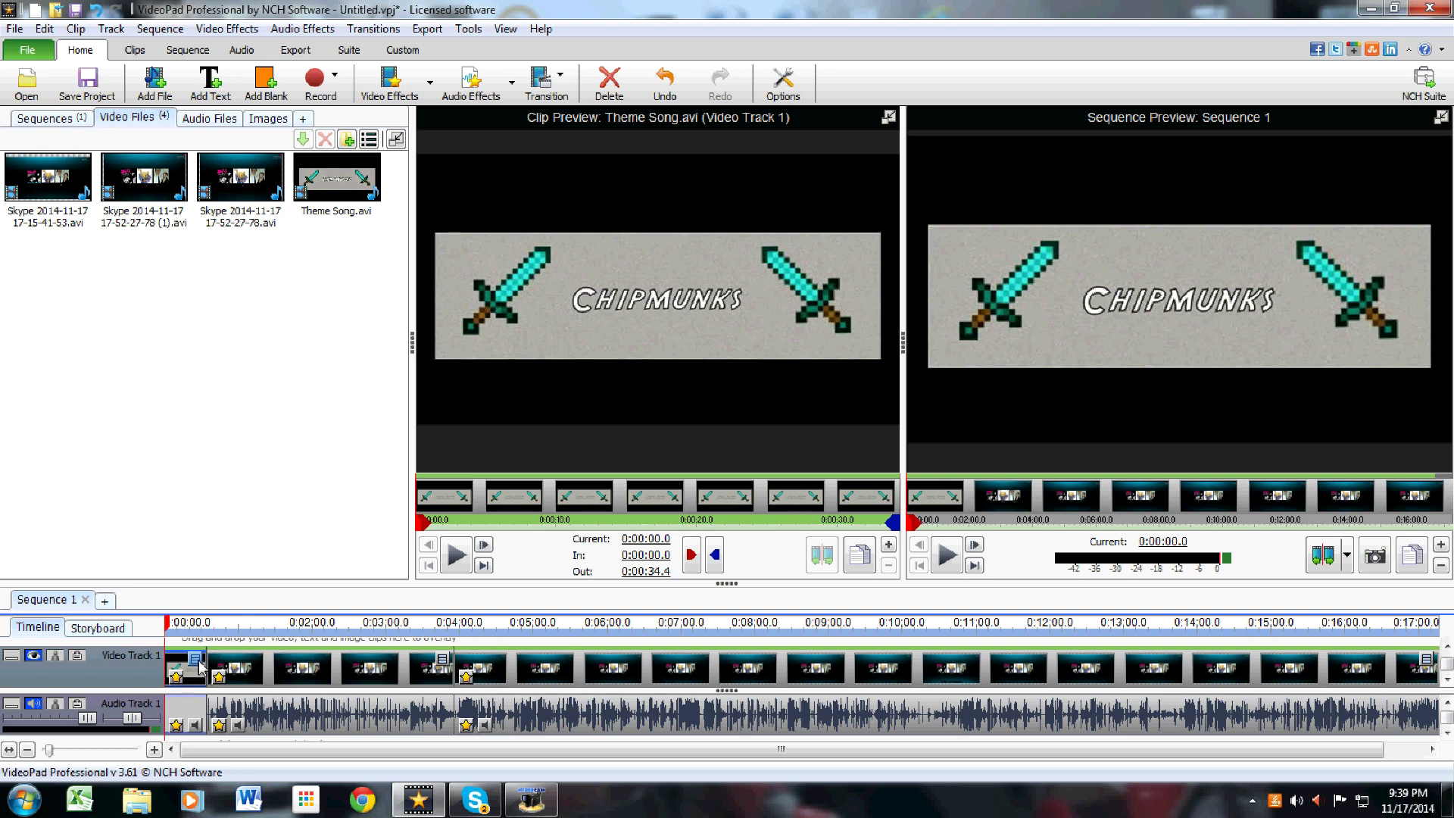
- Add a Circle transition with 2.000-second duration to the Theme Song intro
left_click(199, 660)
left_click(370, 460)
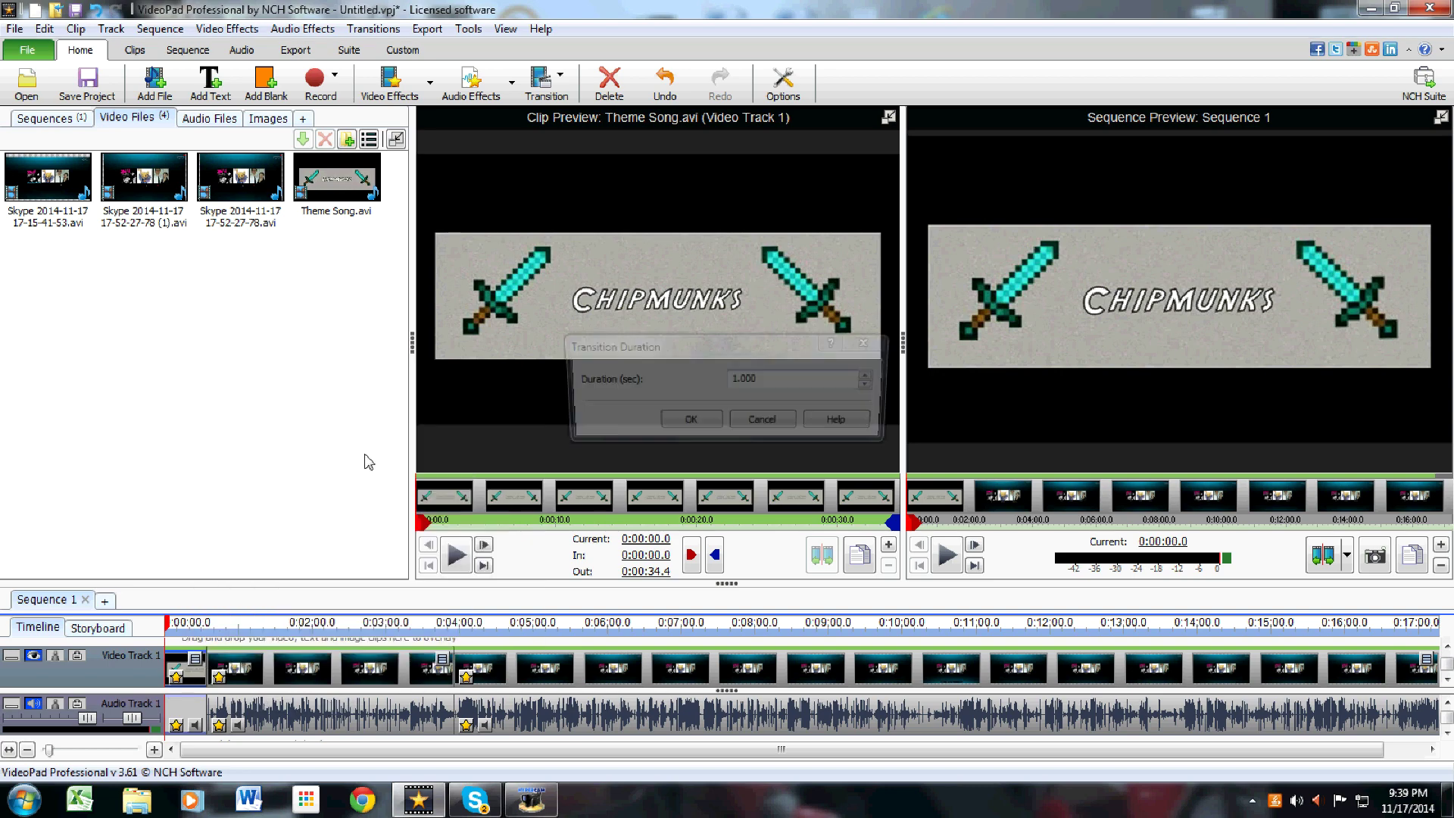
scroll(838, 390, "up", 6)
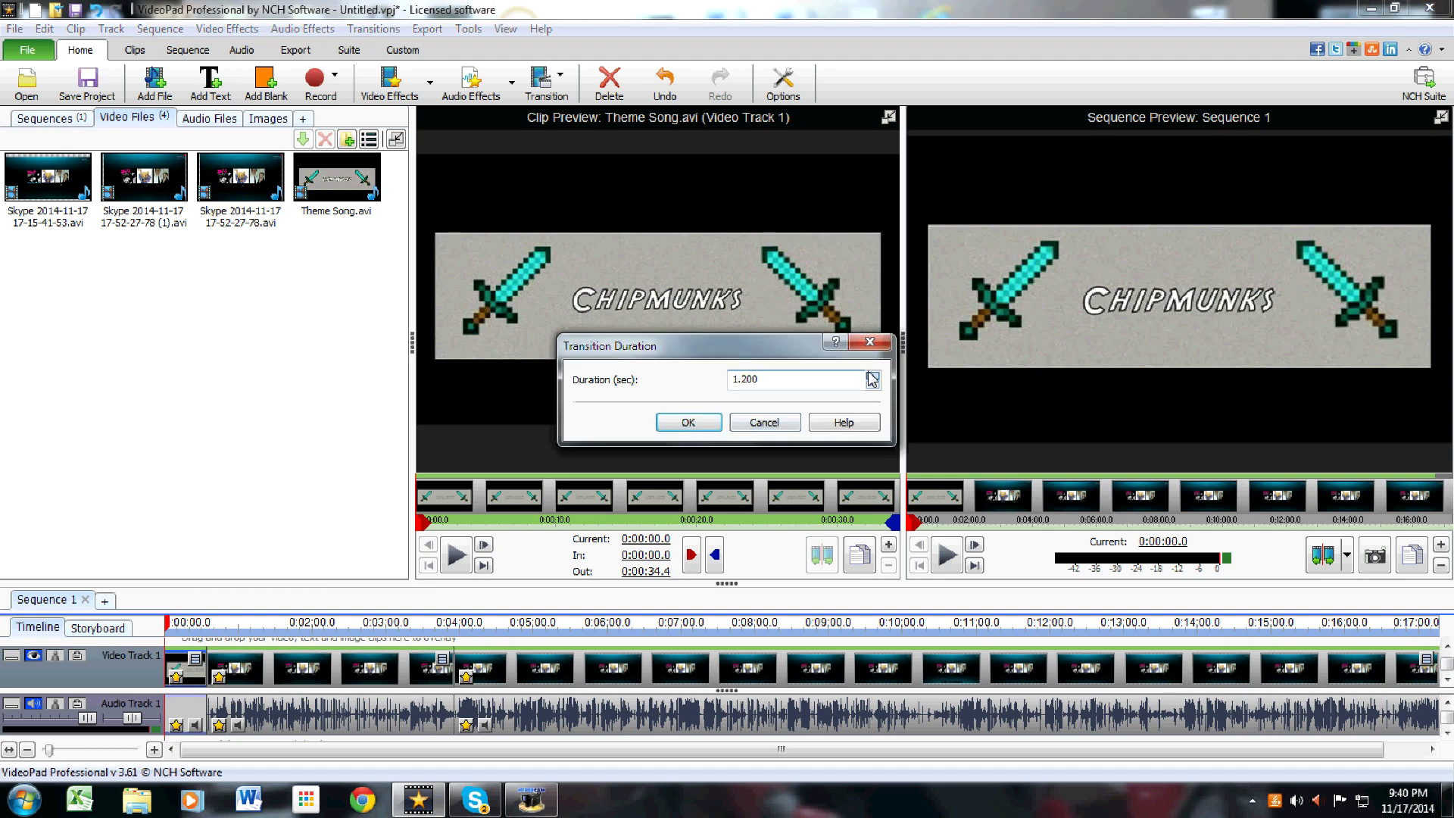
scroll(873, 379, "up", 4)
left_click(688, 422)
- Play the sequence over the Circle transition, then open the intro's video effects
left_click_drag(169, 623, 198, 623)
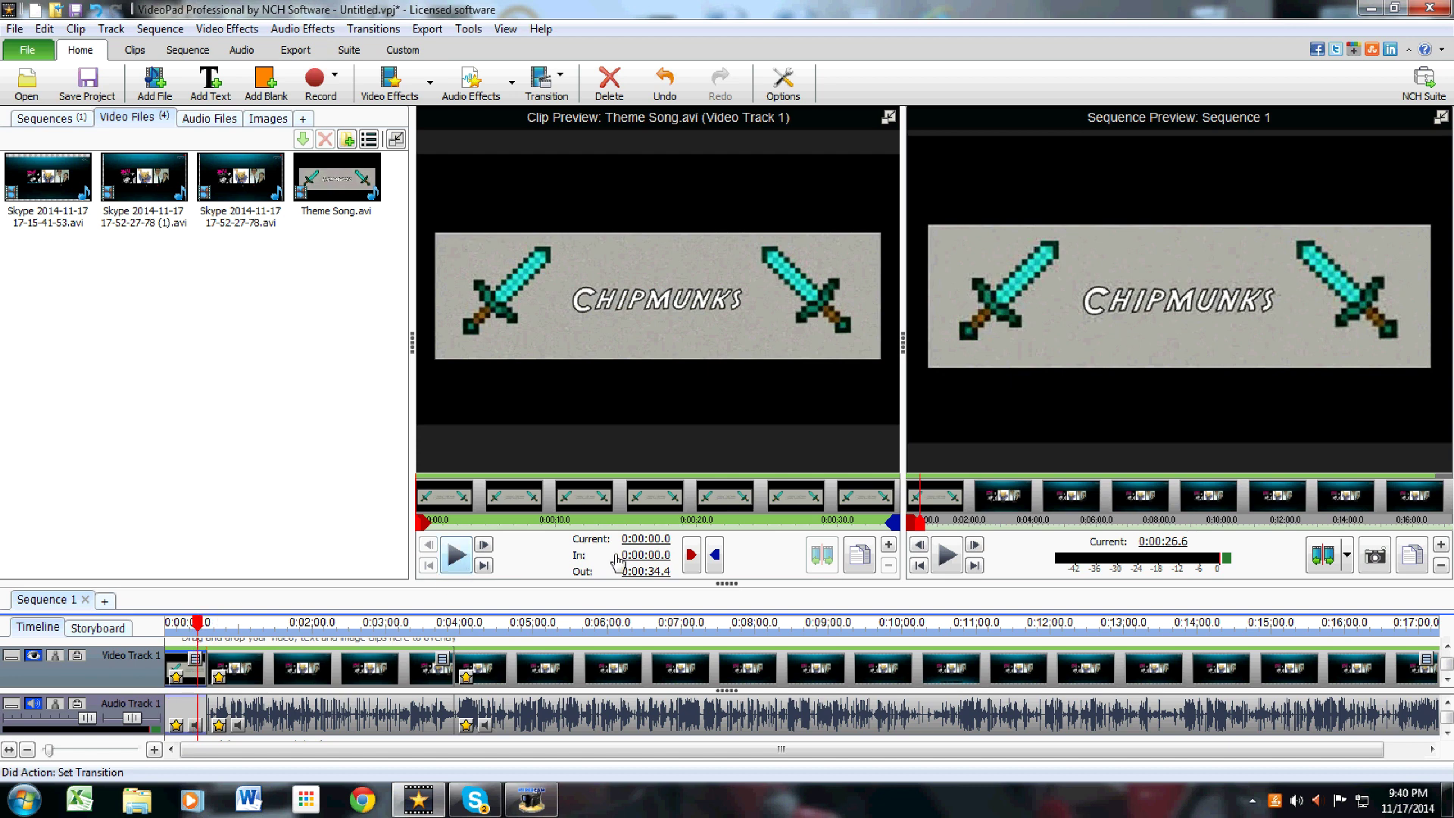
left_click(944, 556)
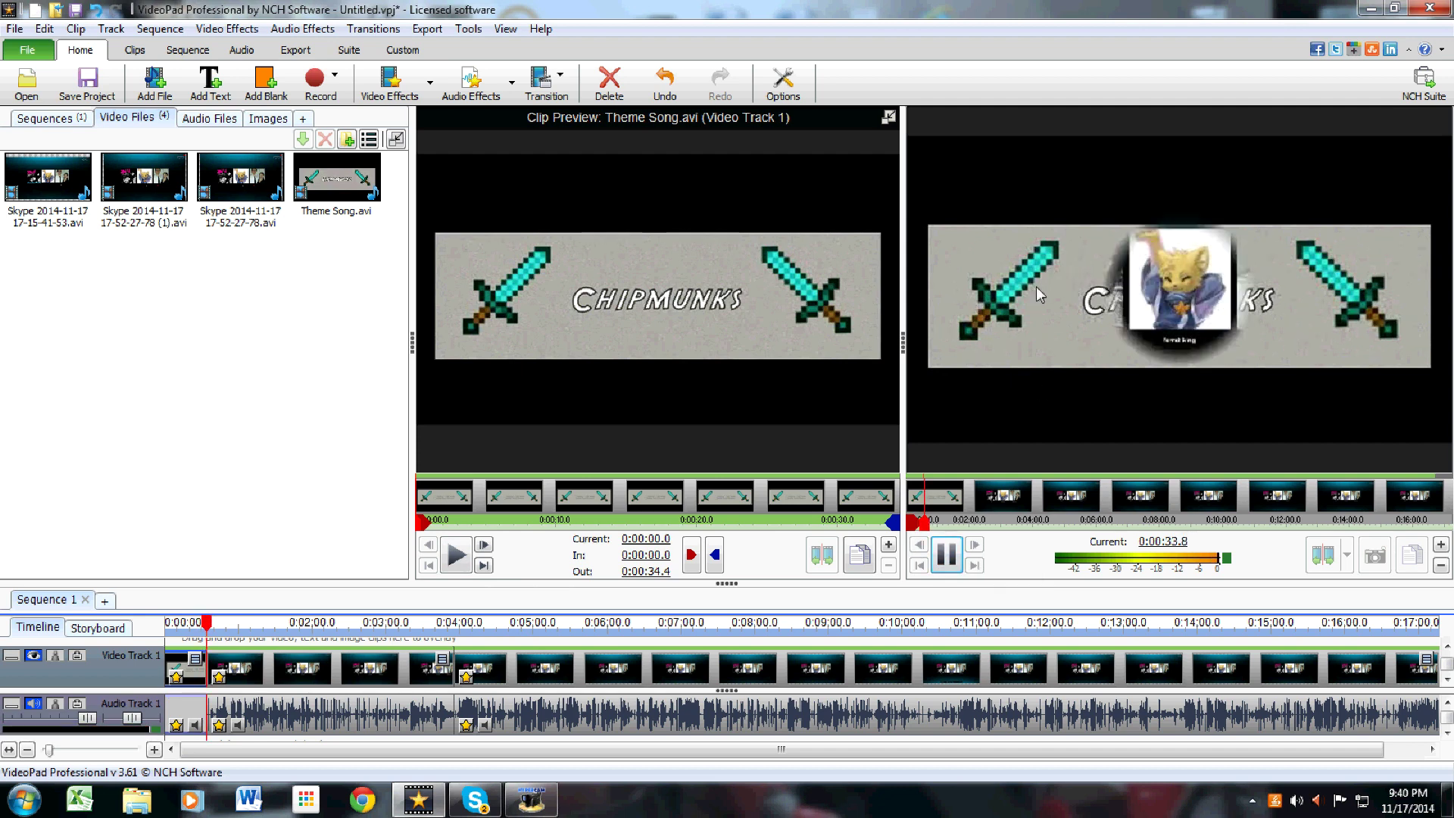
left_click(946, 556)
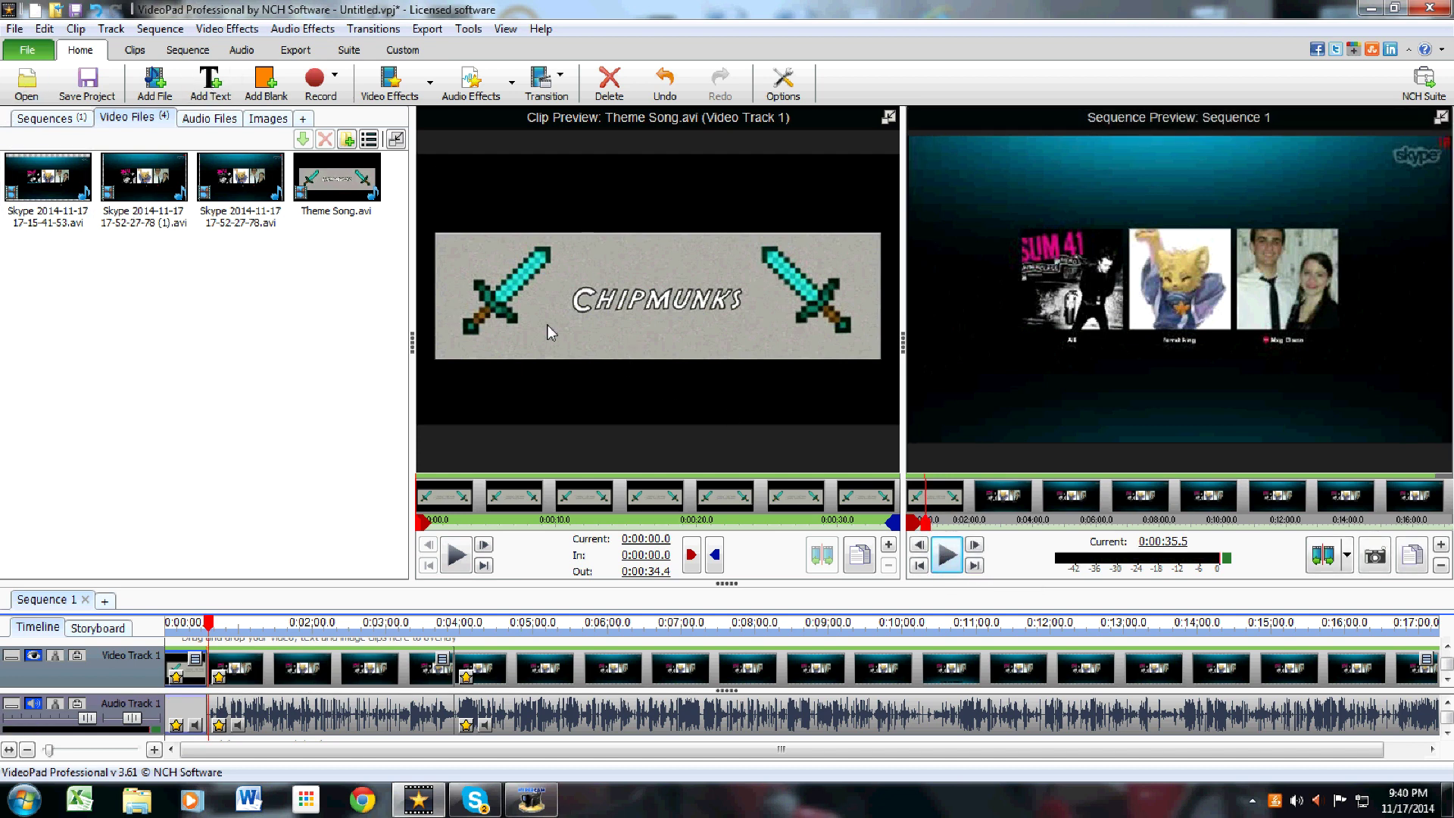
left_click(177, 679)
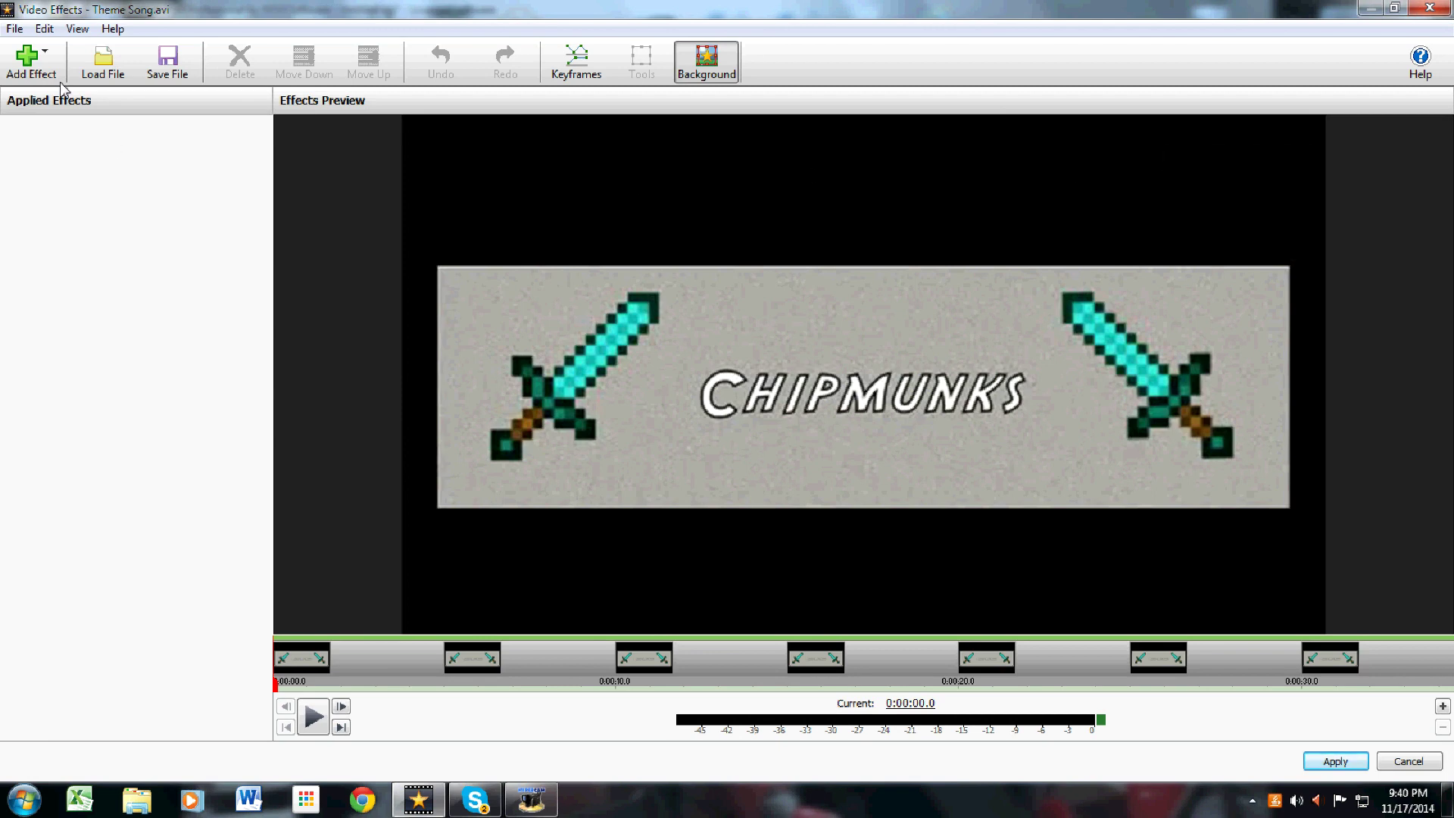
- Add Black and White, Negative and Oil Painting effects to the Theme Song clip
left_click(30, 61)
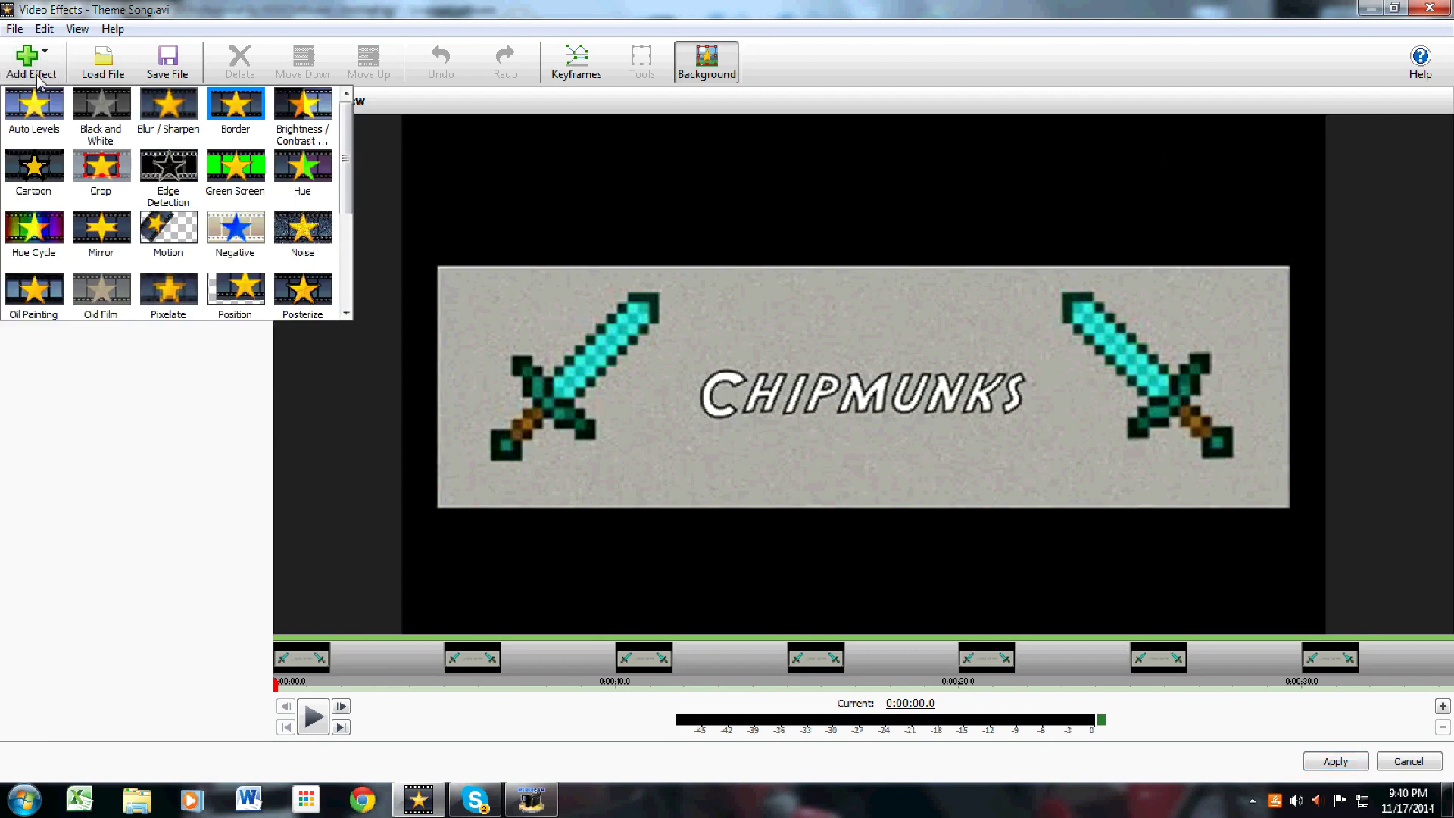
left_click(99, 126)
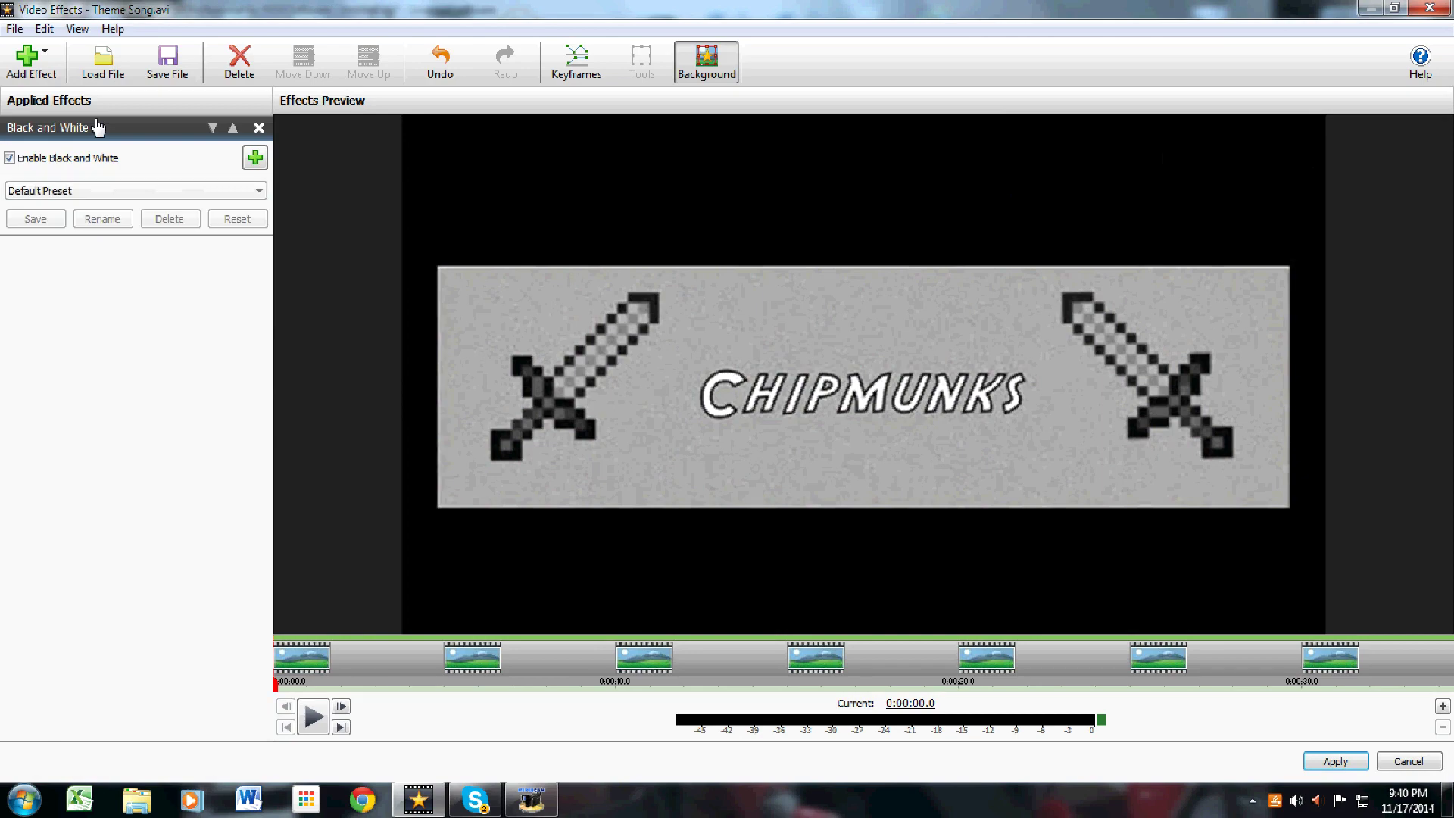
left_click(30, 61)
left_click(227, 221)
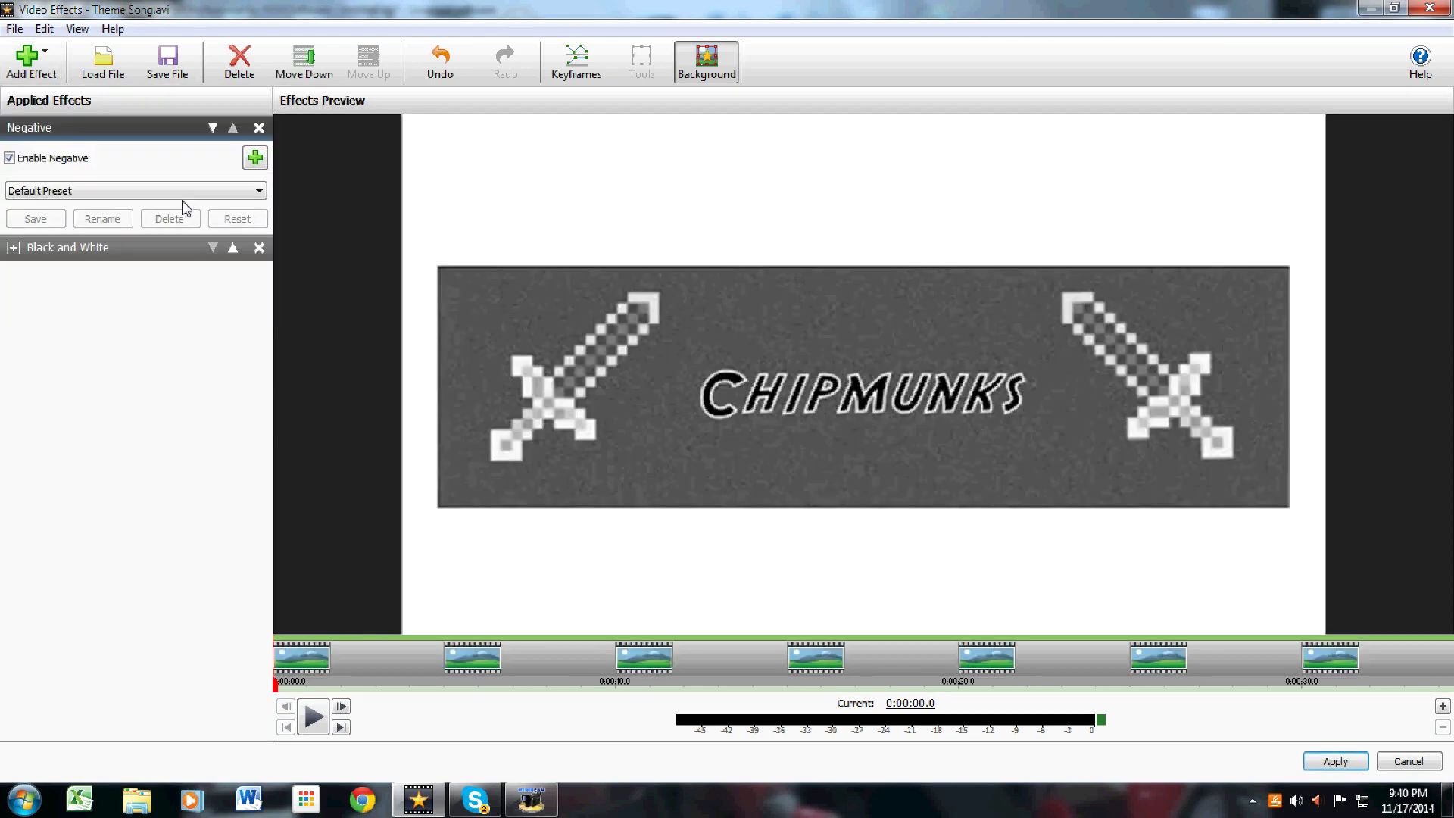
left_click(30, 60)
left_click(33, 292)
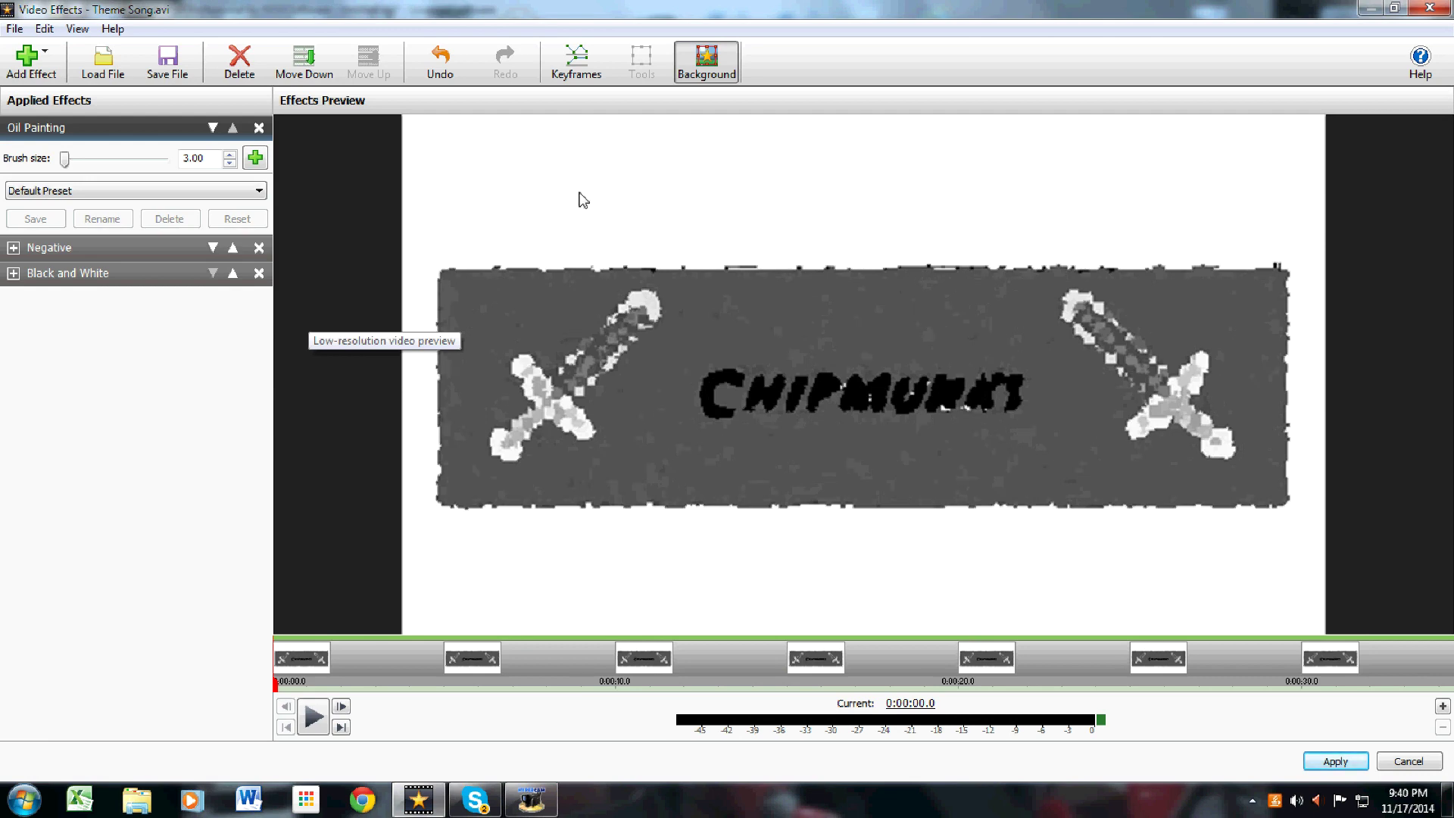
- Dismiss the unsaved-changes prompts and apply the three effects to Theme Song.avi
left_click(1410, 763)
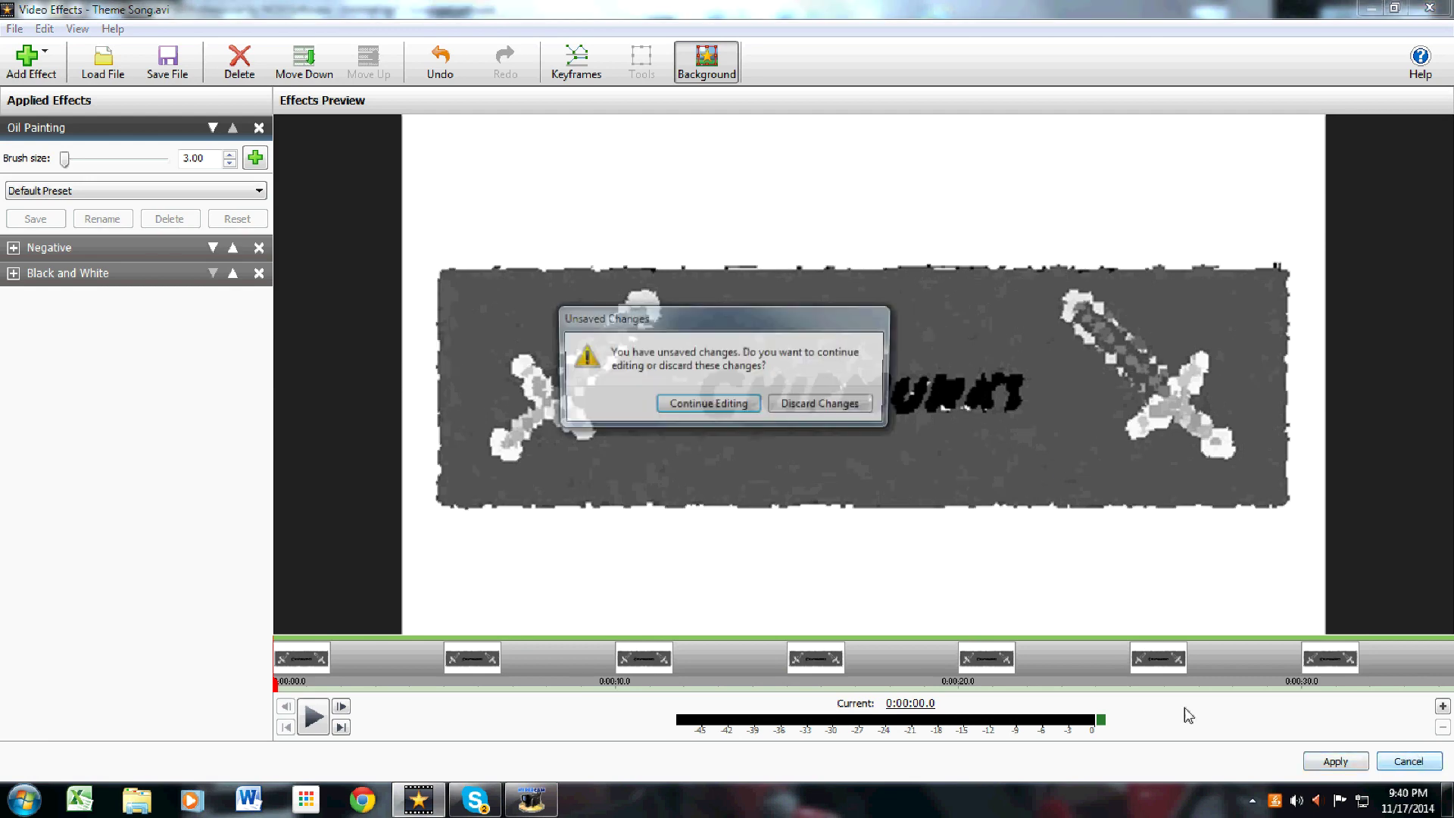
left_click(720, 406)
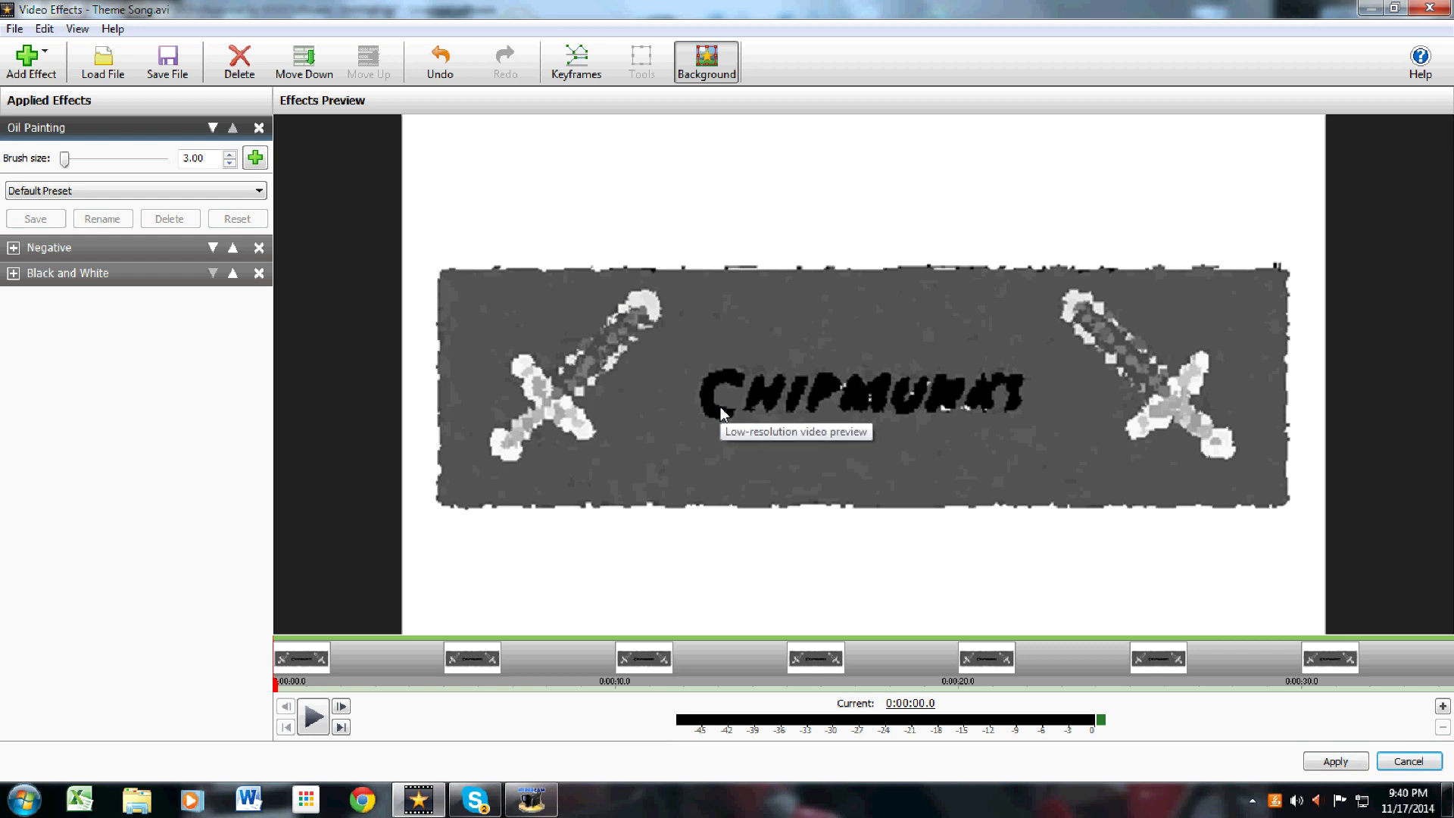
left_click(1380, 763)
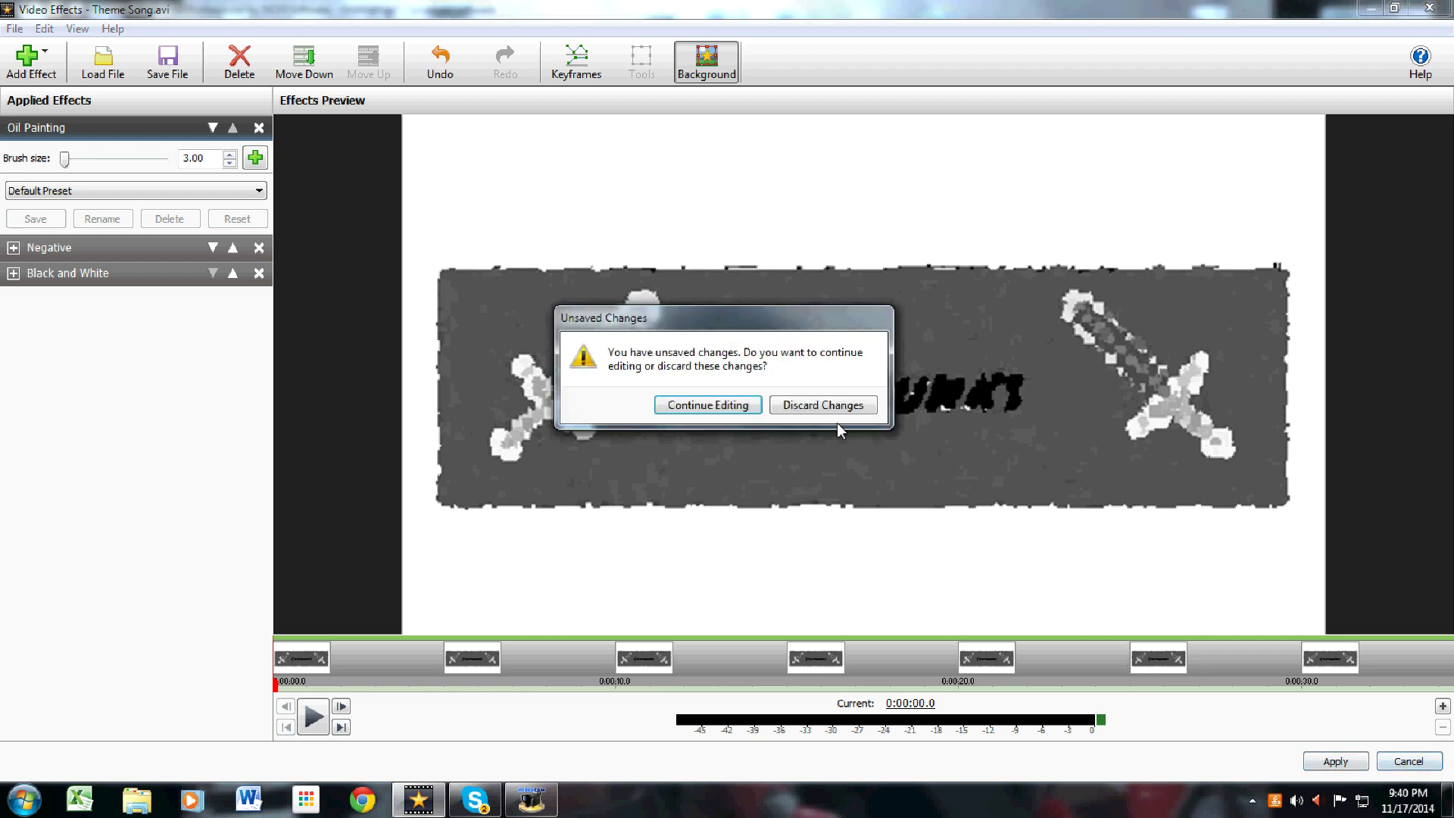
left_click(726, 413)
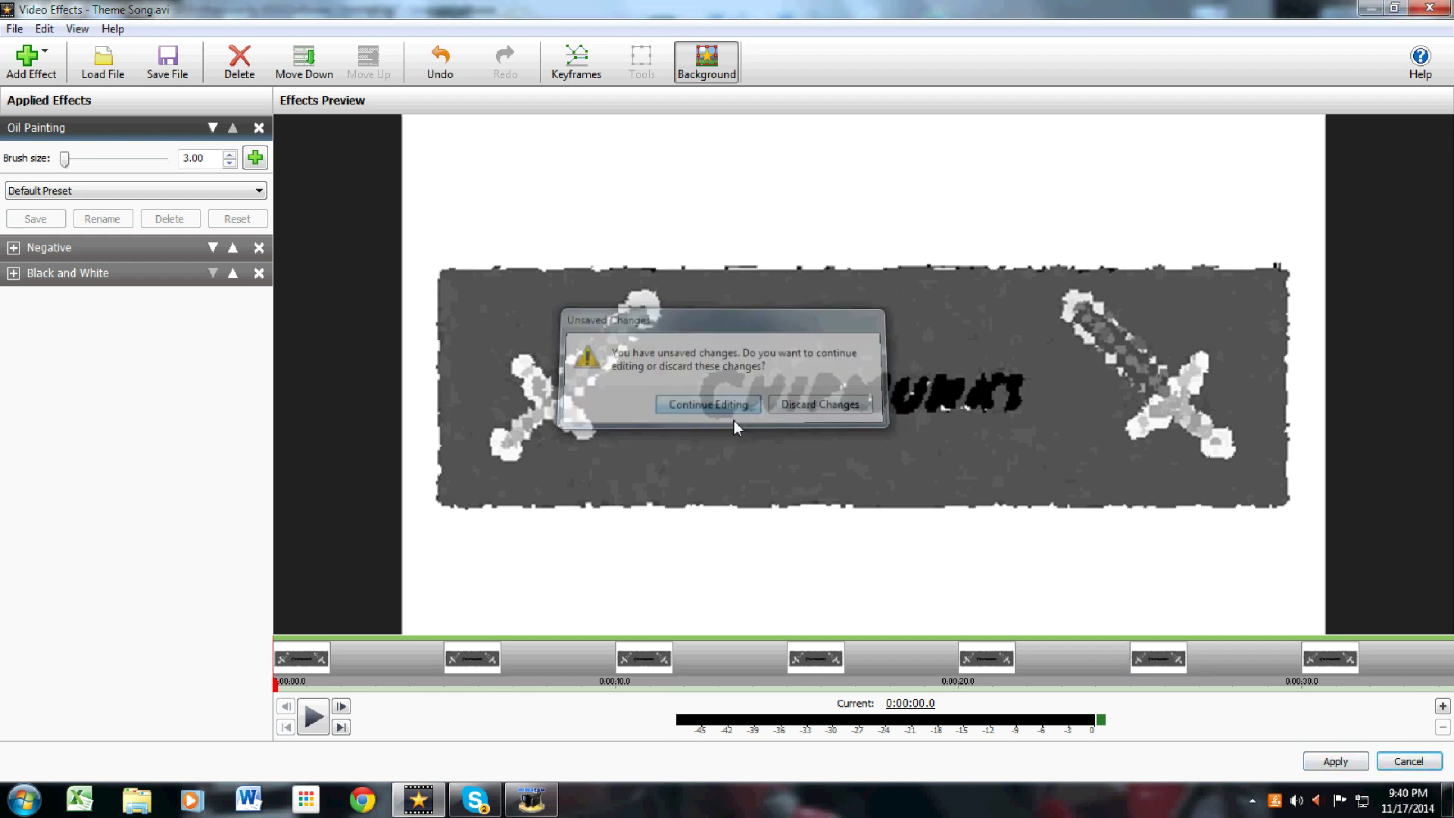
left_click(1335, 761)
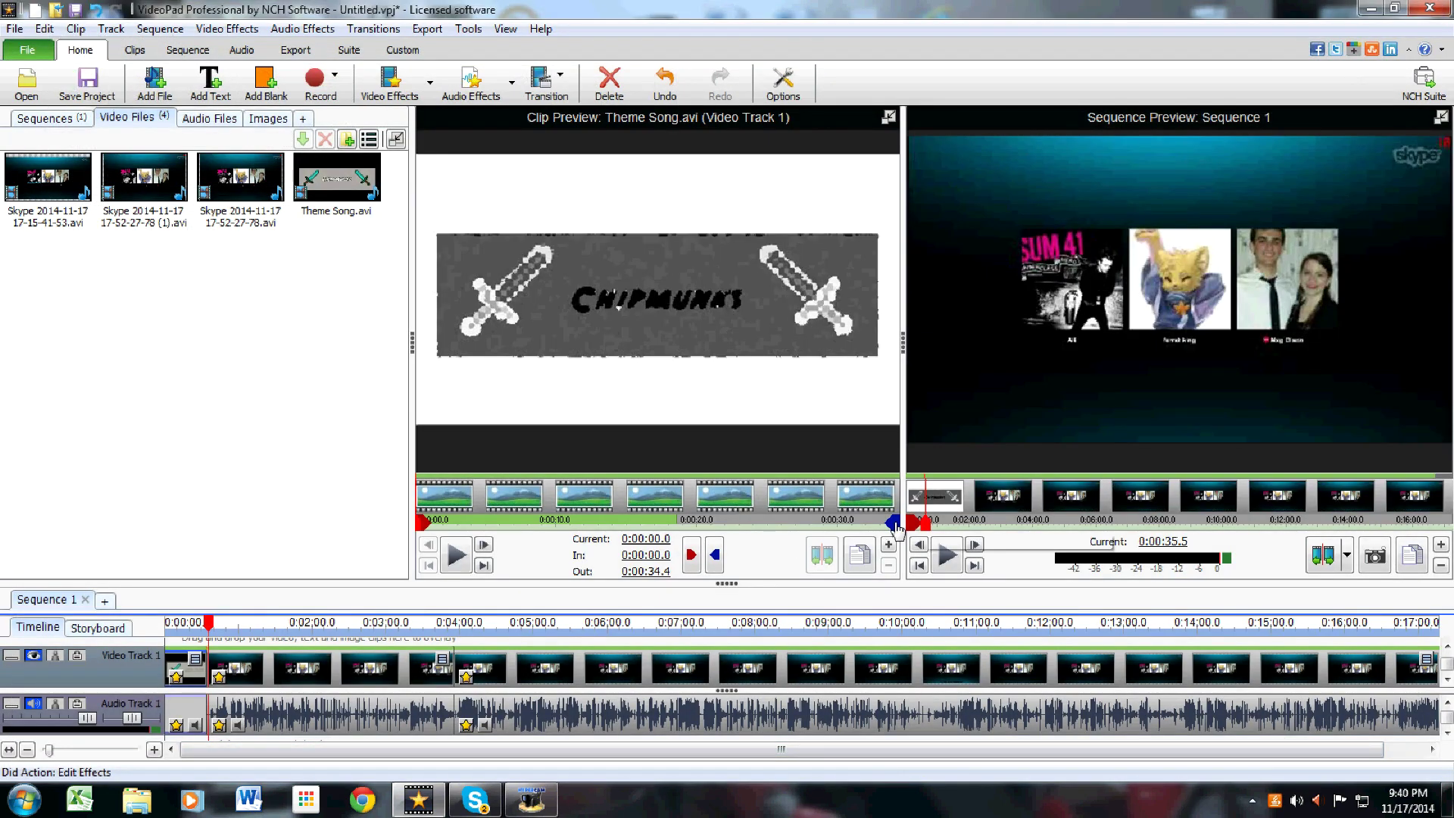
left_click(926, 524)
left_click(947, 555)
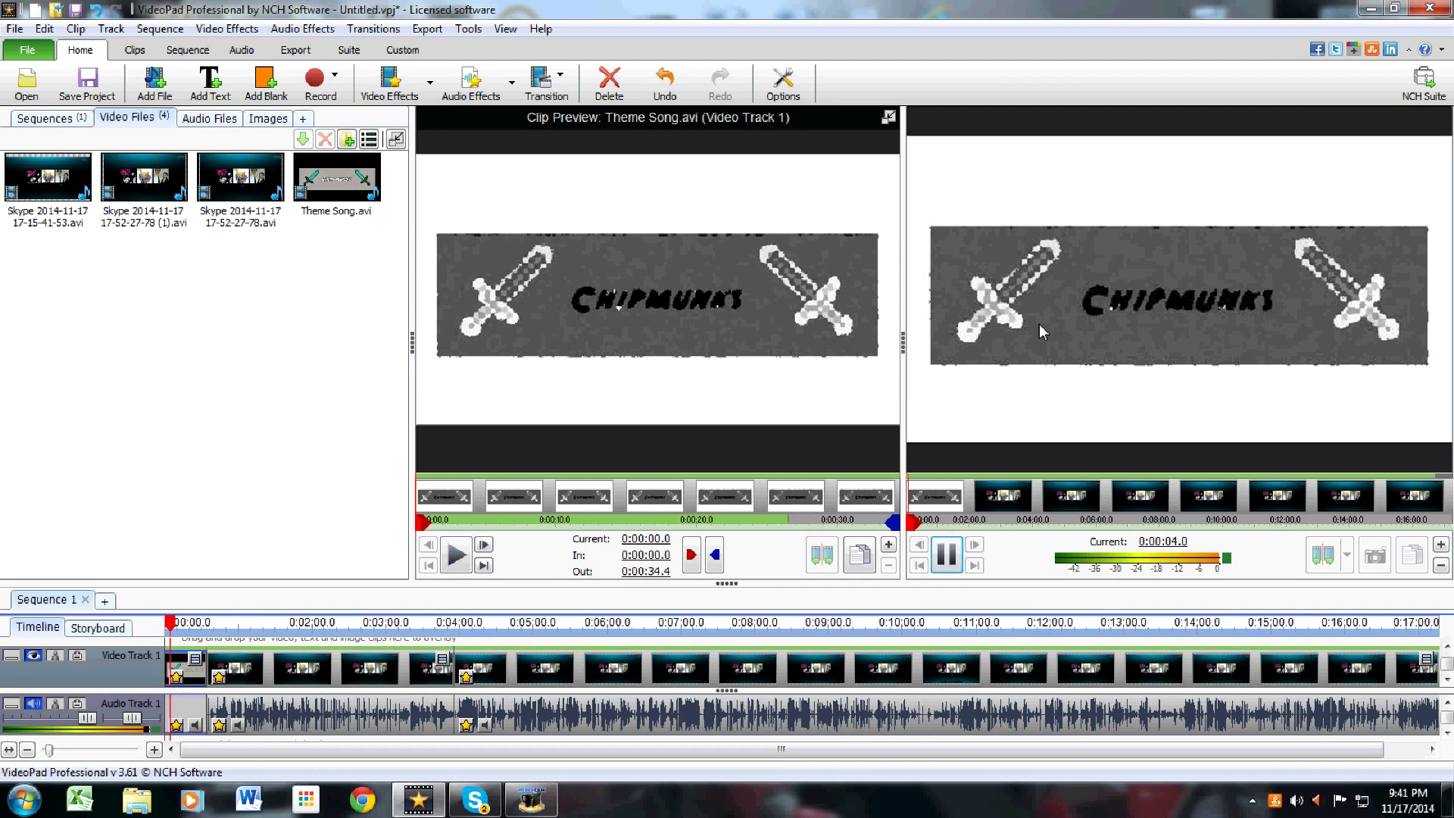
left_click(947, 555)
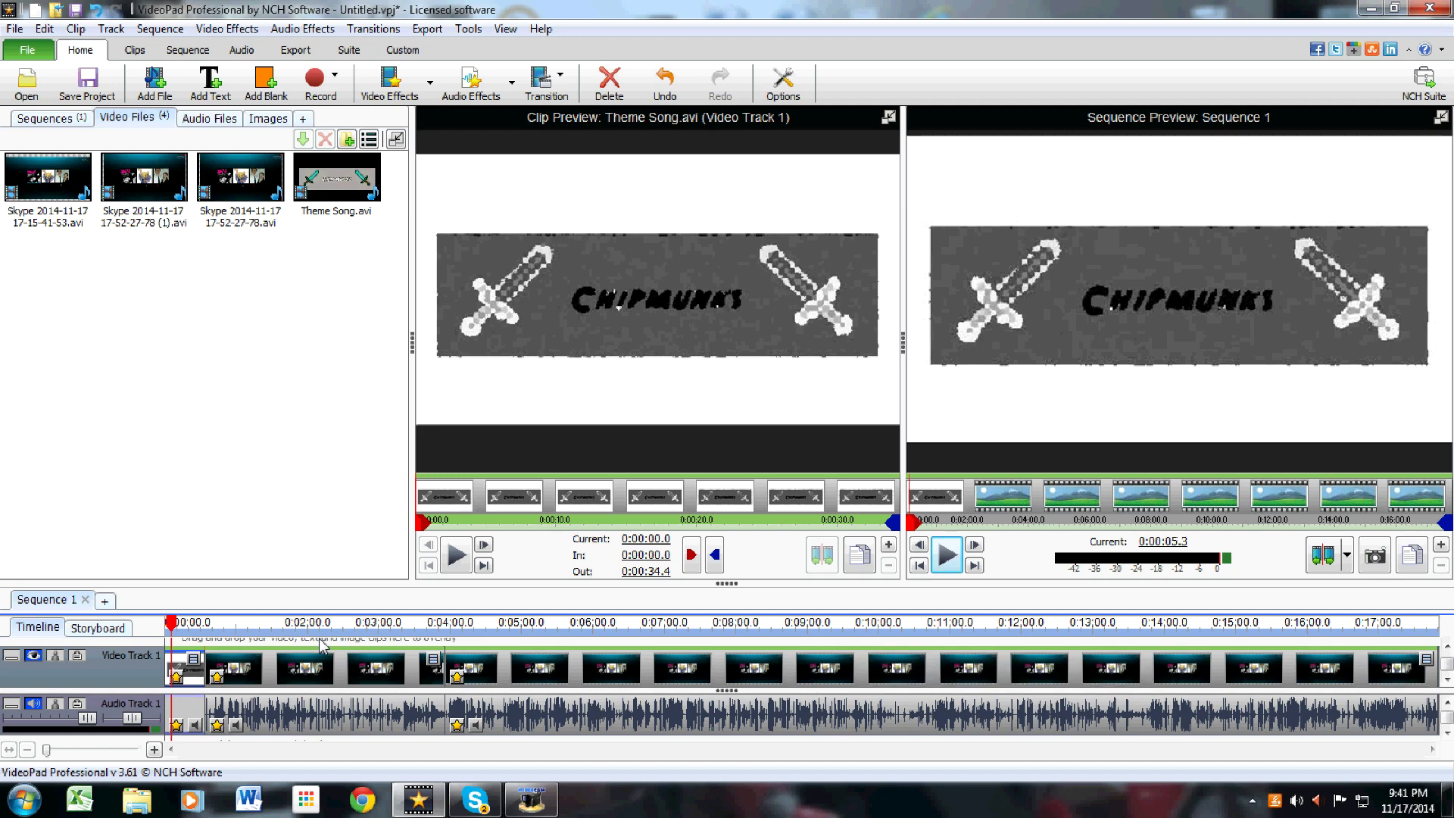
left_click(520, 677)
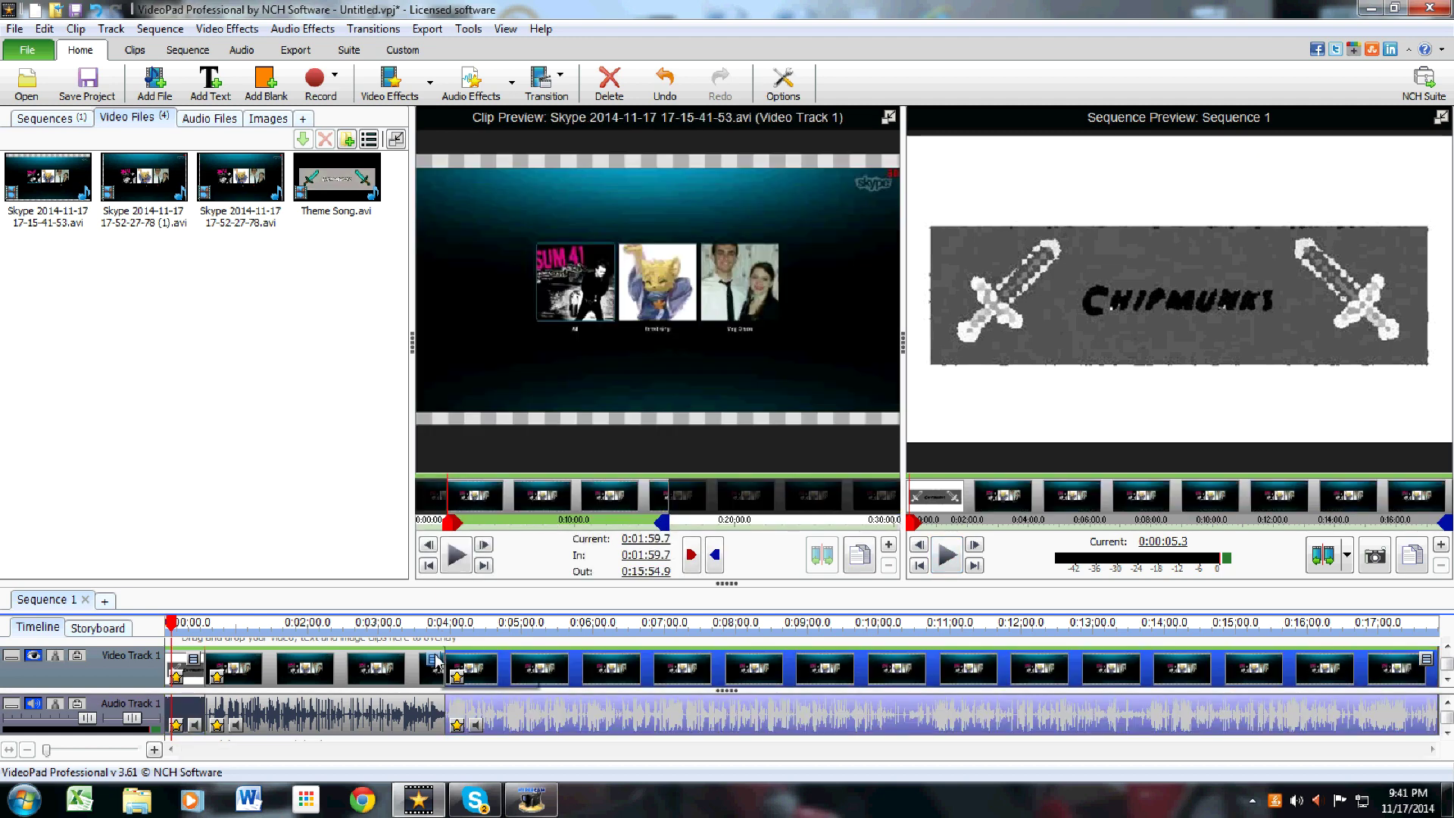
left_click(305, 638)
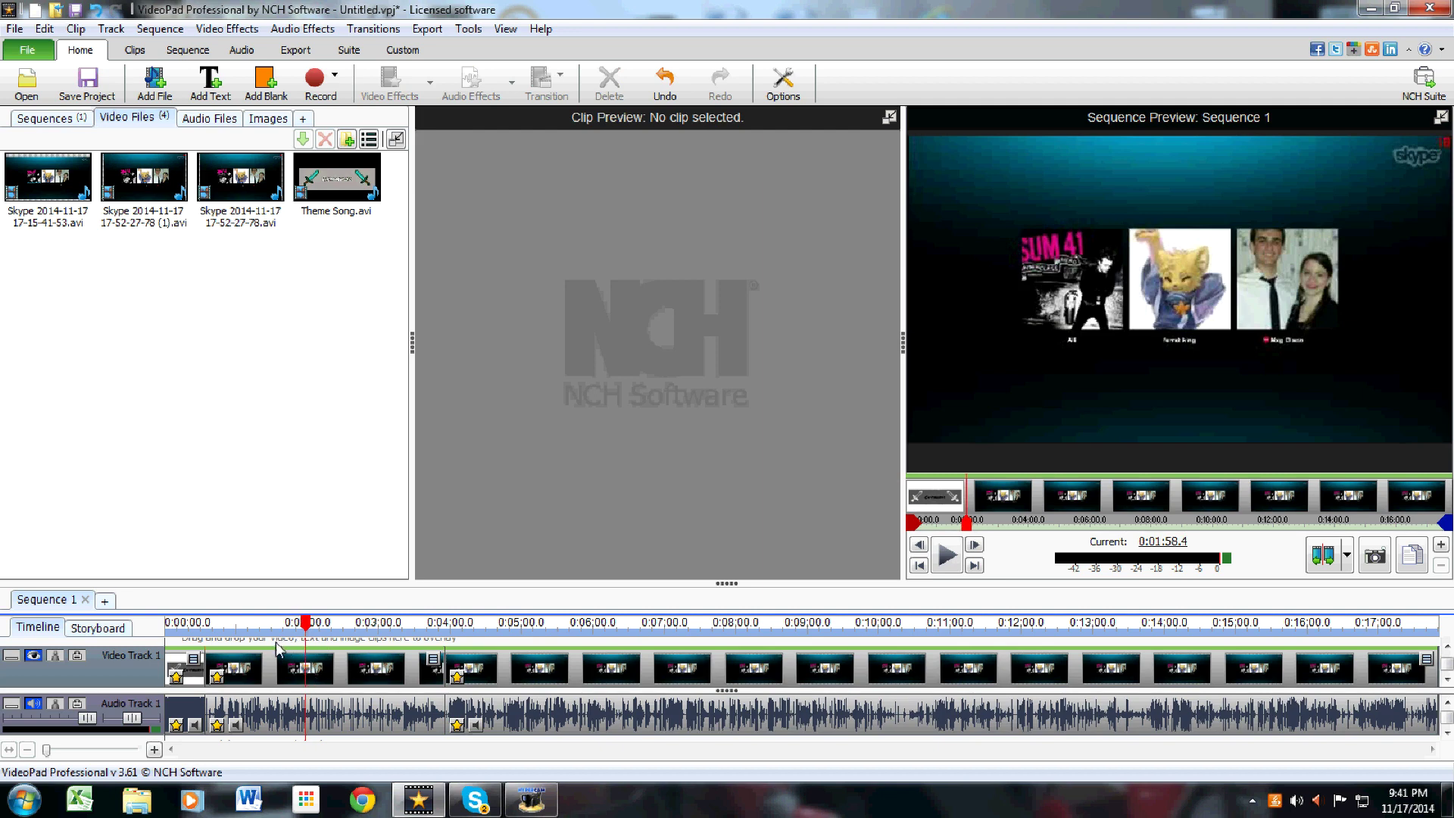